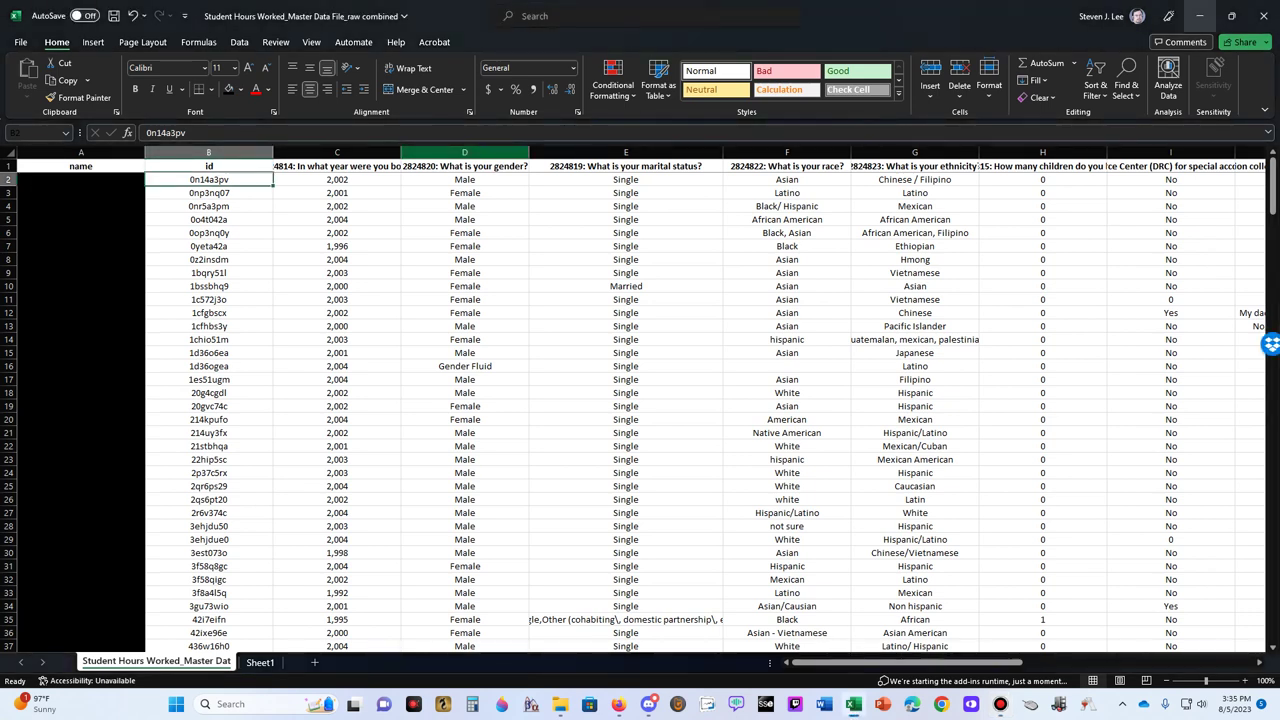
Step: Insert a blank column before the gender column and give it the header 'Age'
left_click(500, 152)
right_click(503, 152)
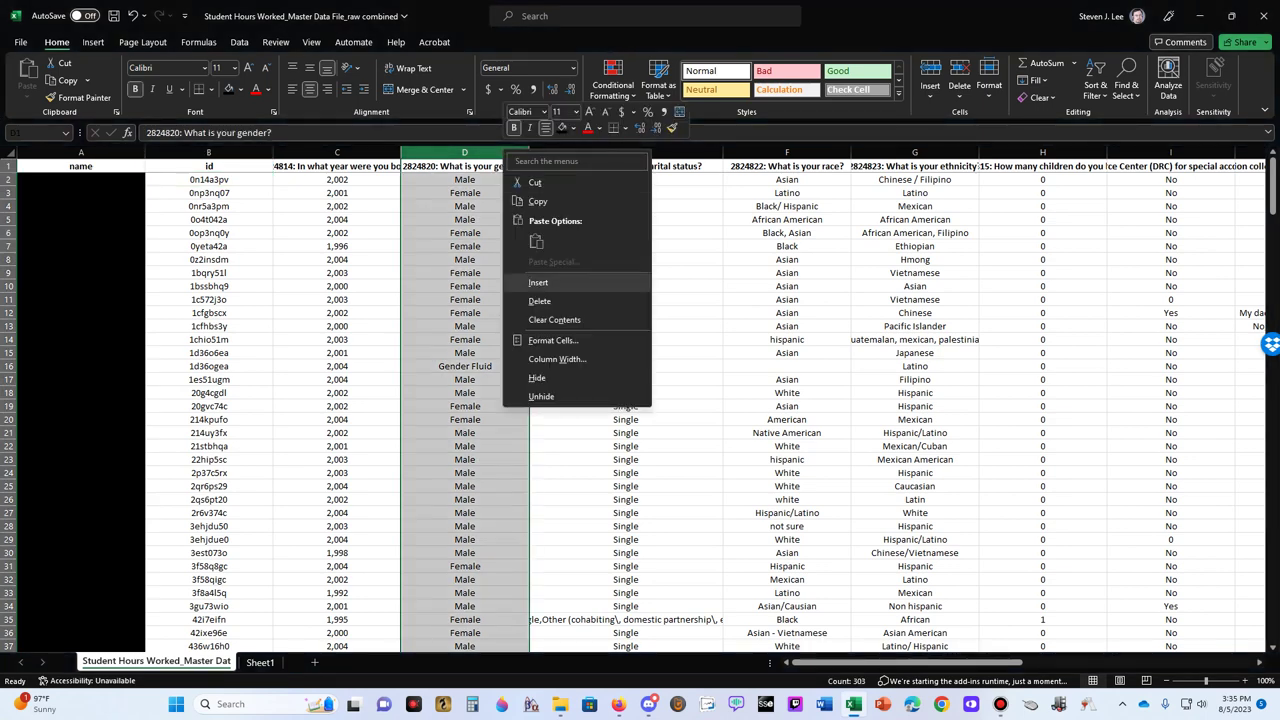
left_click(538, 282)
left_click(464, 166)
type("Age")
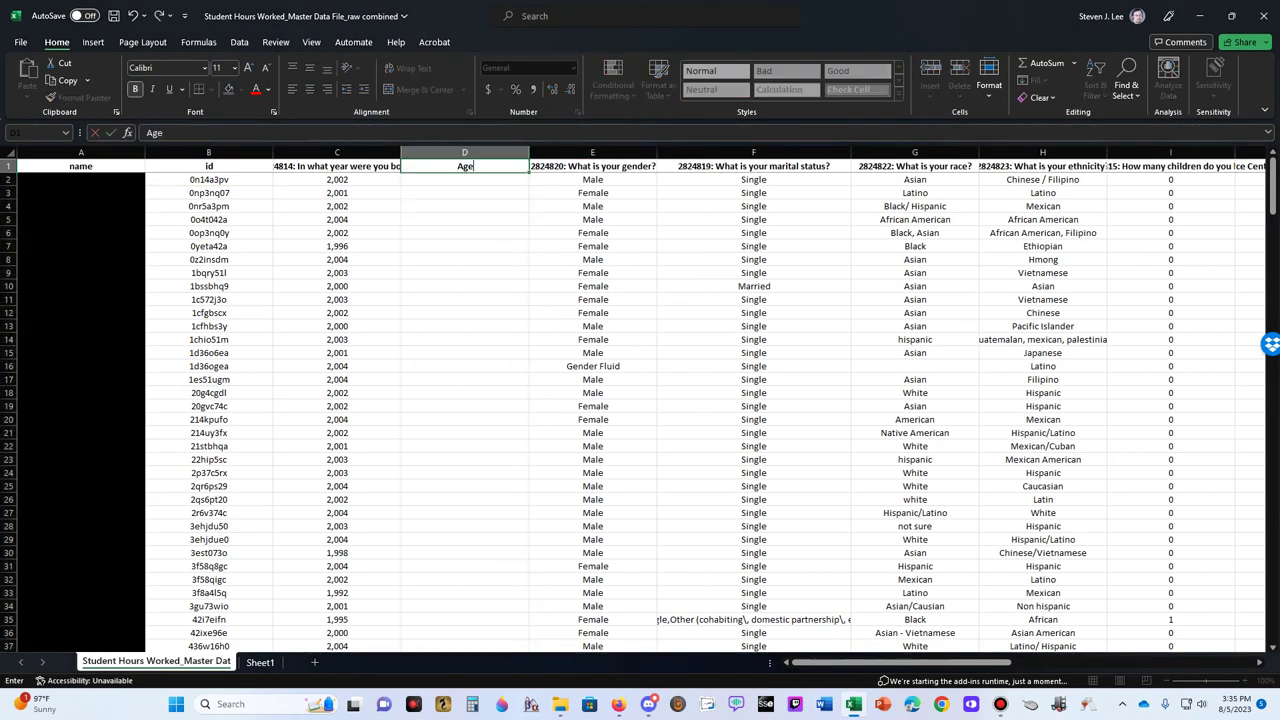
key("Return")
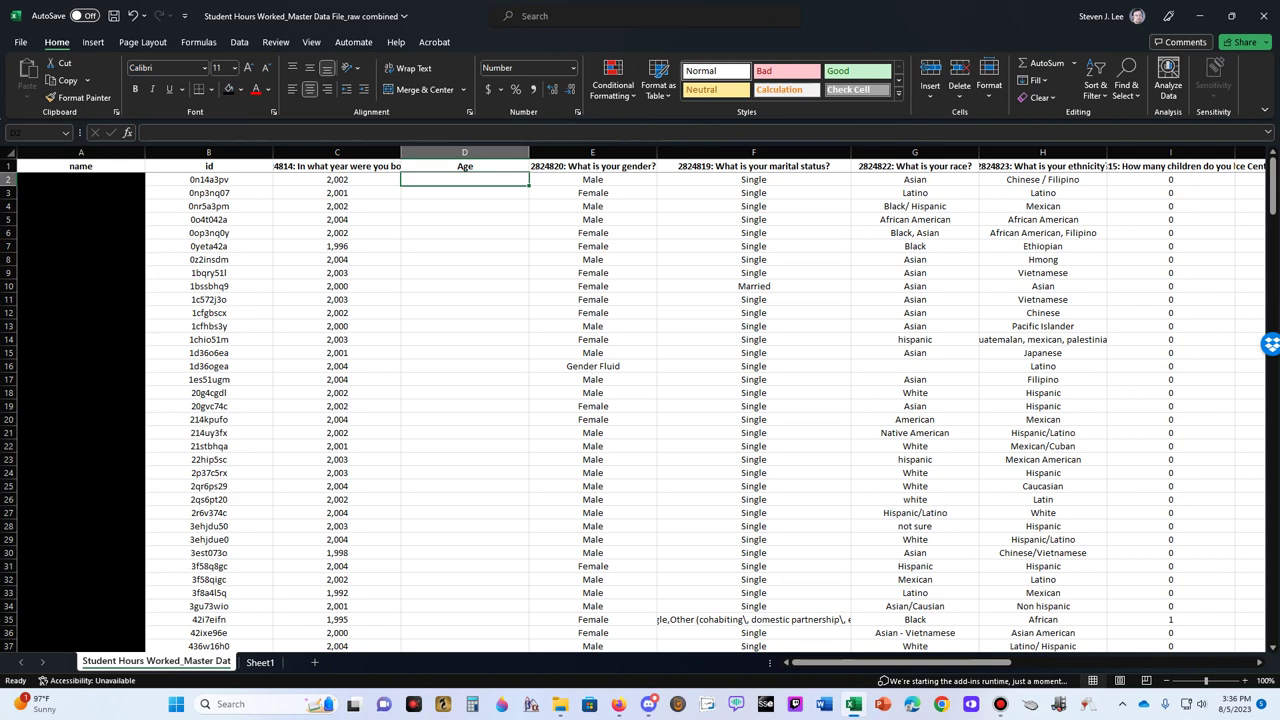
left_click(336, 179)
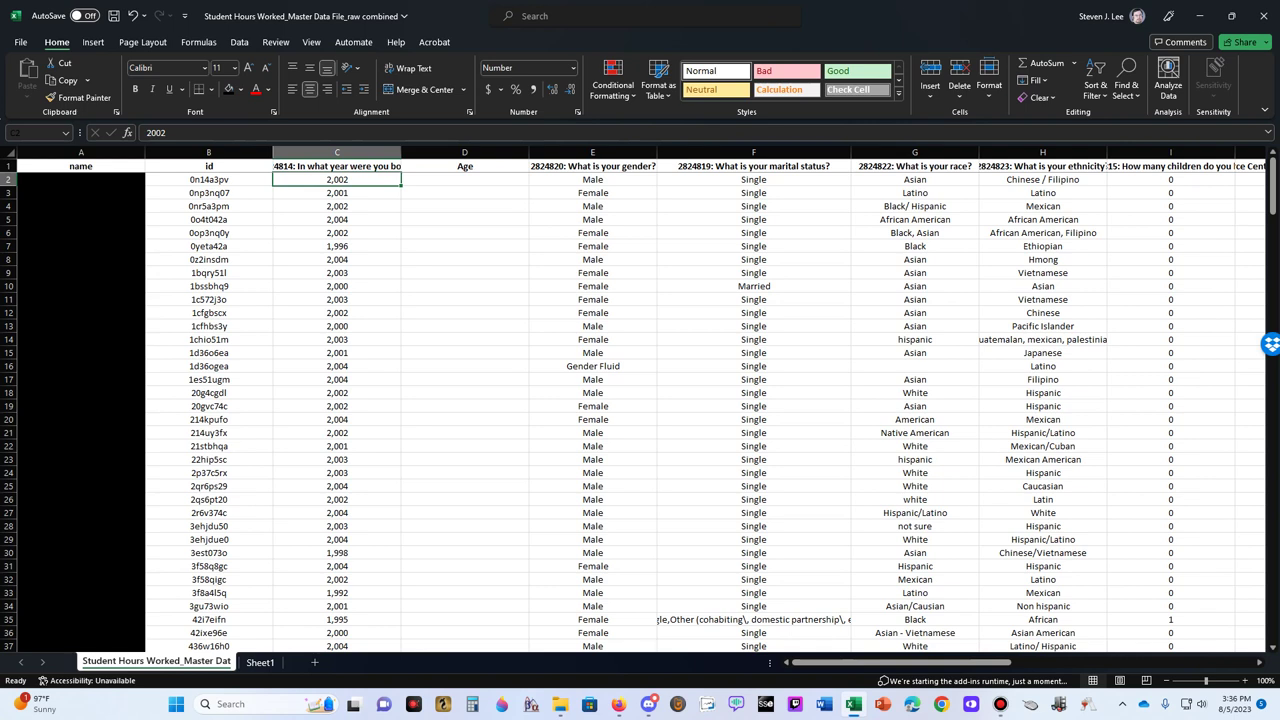
key("Down")
key("Down")
key("Down")
key("Down")
key("Down")
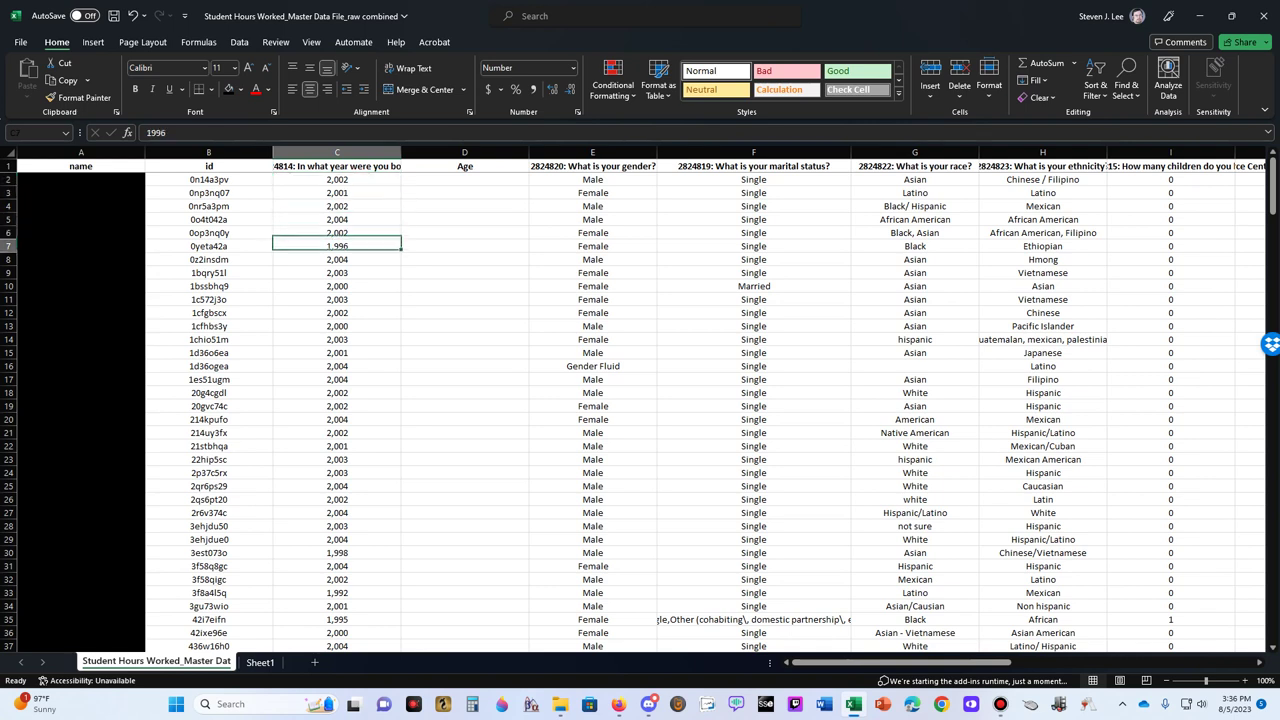
key("Up")
key("Up")
key("Up")
key("Up")
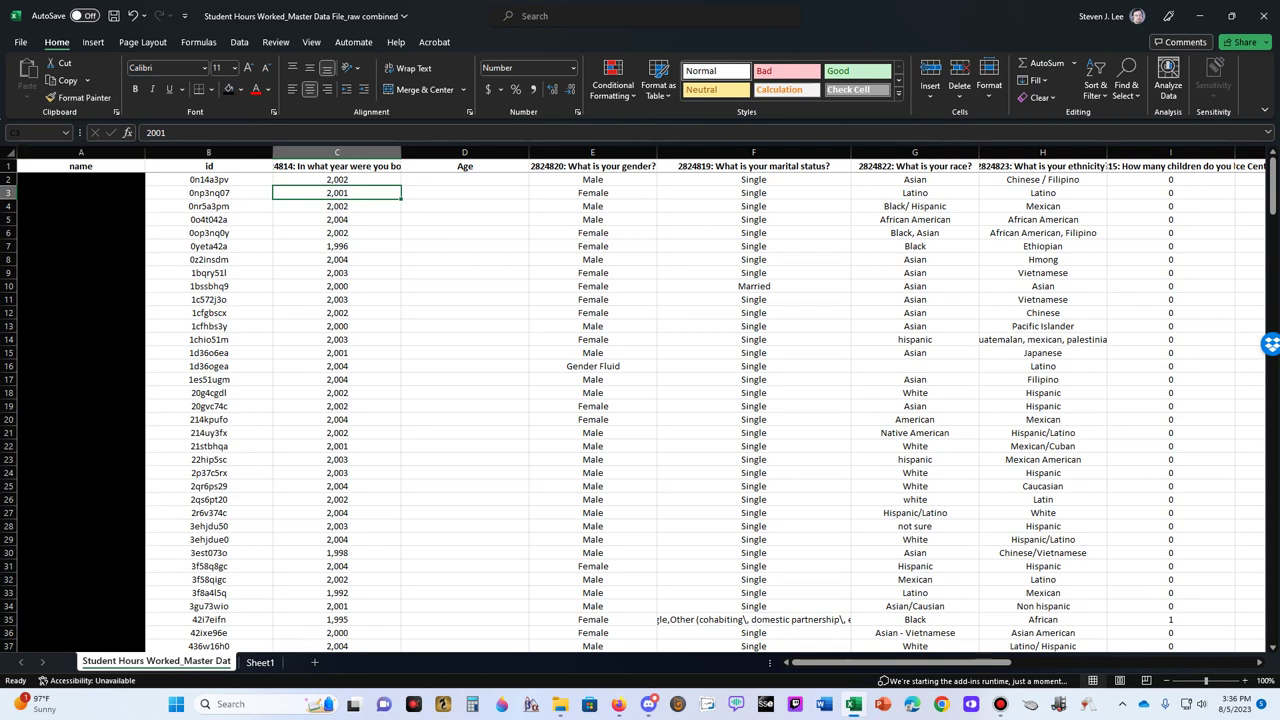
key("Up")
key("Up")
key("Down")
key("Down")
key("Down")
key("Down")
key("Down")
key("Down")
key("Down")
key("Down")
key("Down")
key("Down")
key("Down")
key("Down")
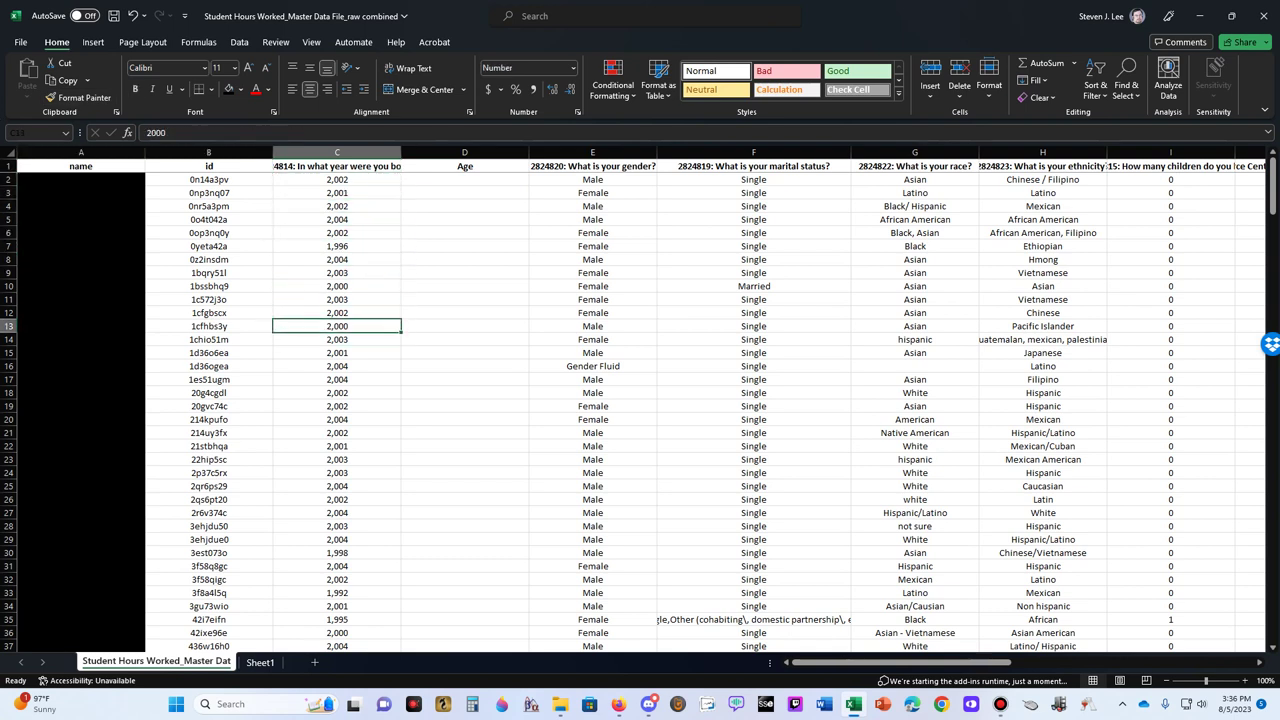
key("Up")
key("Up")
key("Up")
key("Up")
key("Up")
key("Up")
key("Up")
key("Up")
key("Up")
key("Up")
key("Up")
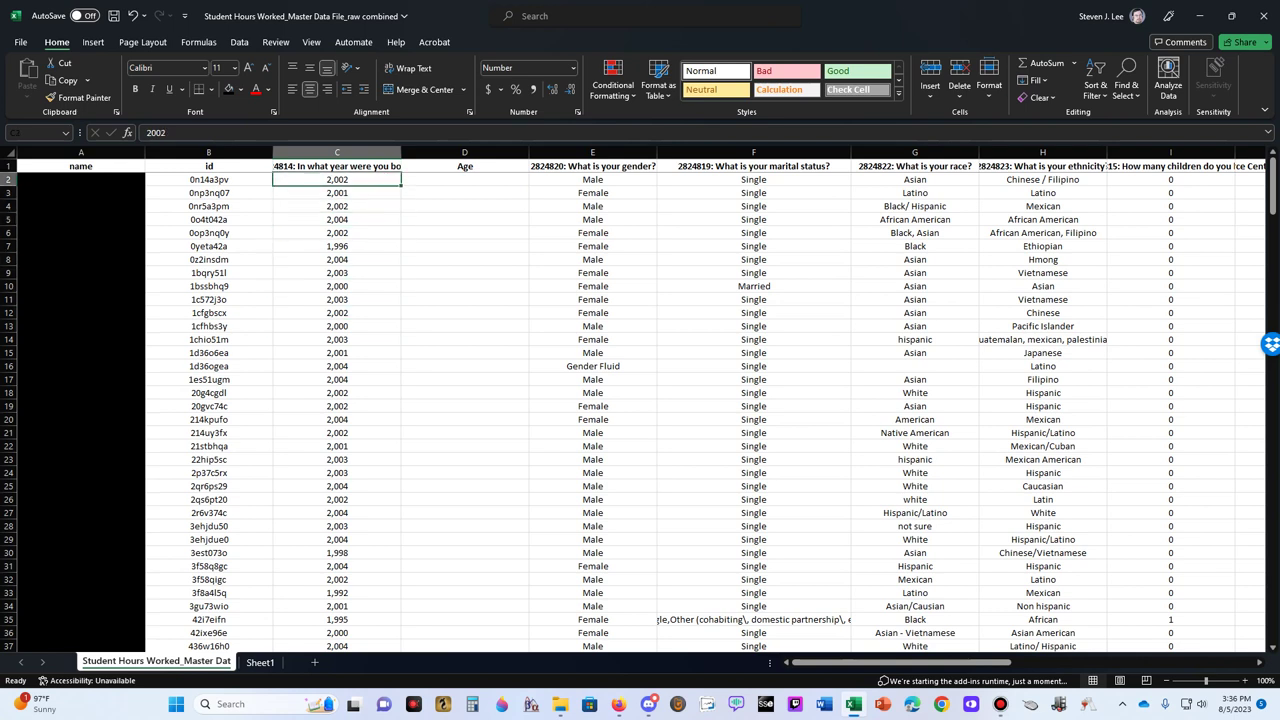
key("Right")
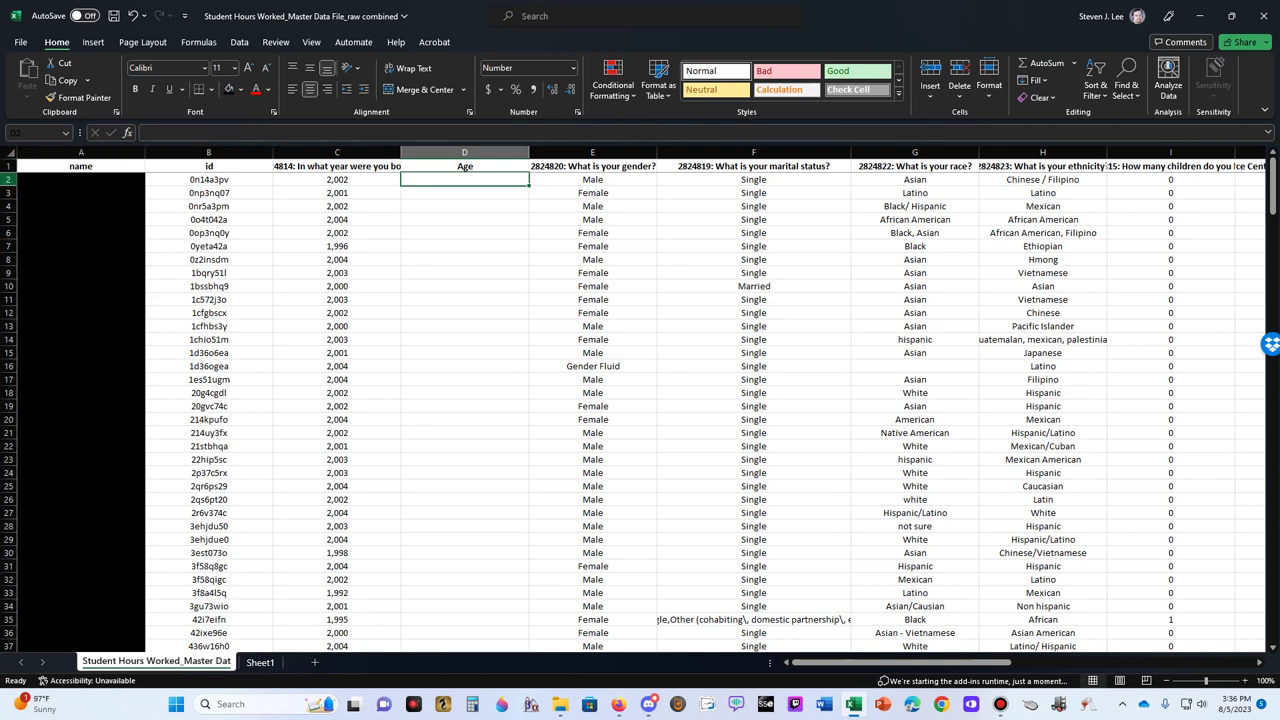
Step: Insert a new row above the headers and enter 2023 in D1 above 'Age'
left_click(8, 166)
right_click(8, 166)
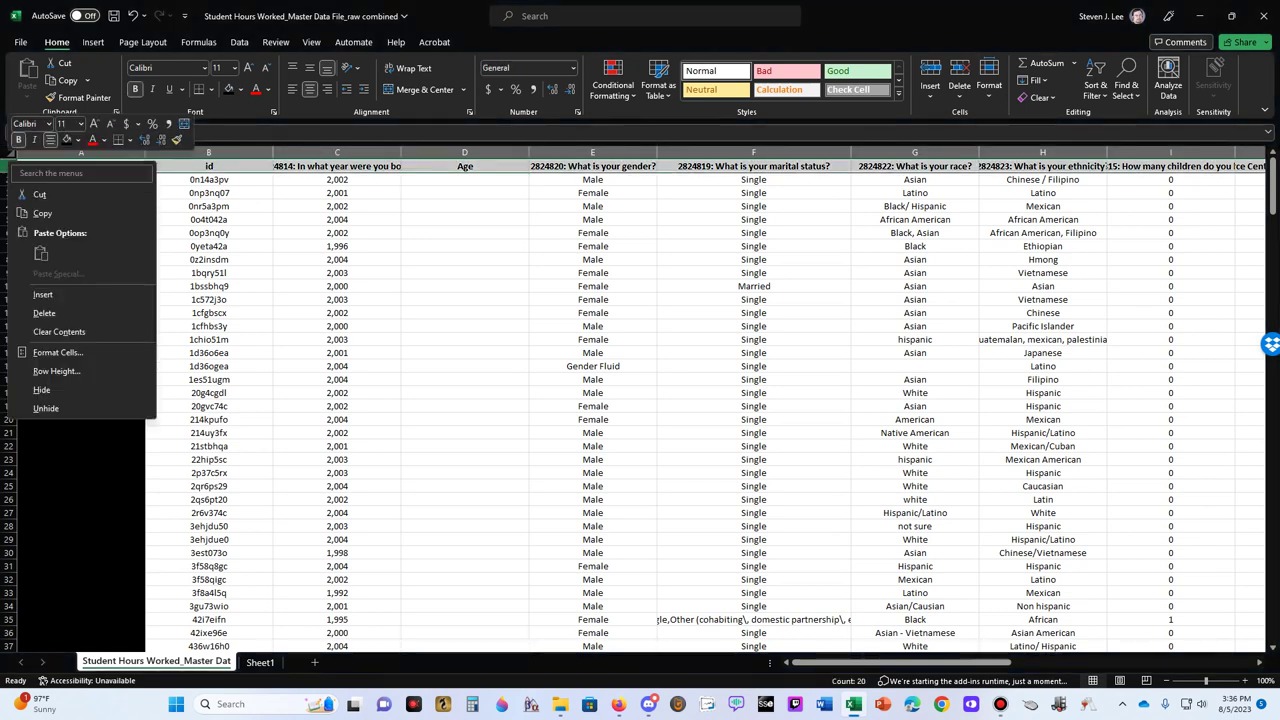
key("Escape")
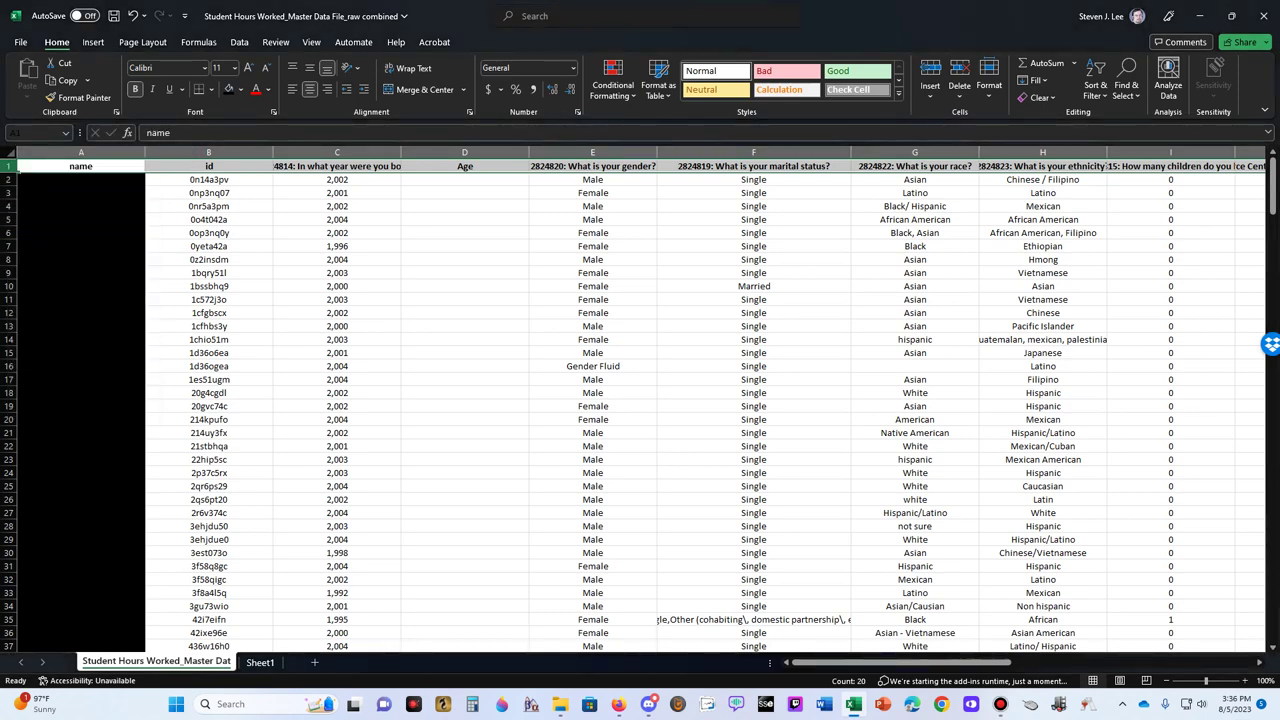
right_click(8, 166)
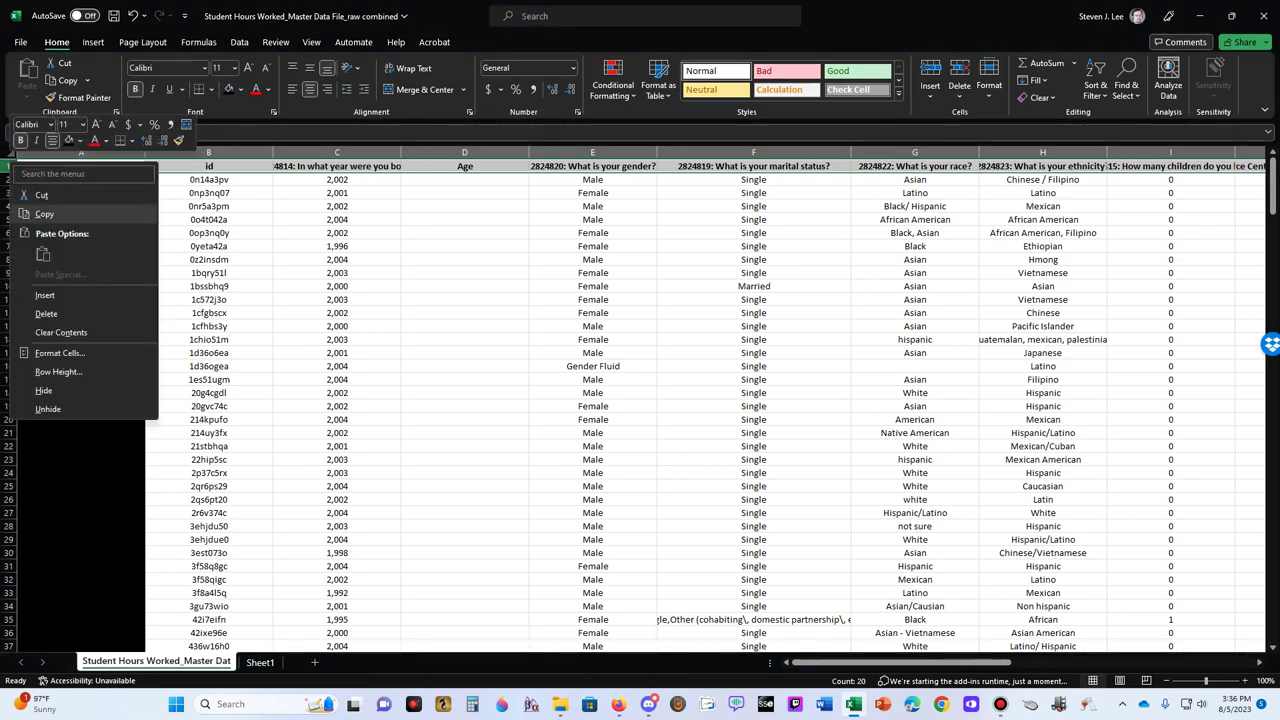
left_click(45, 295)
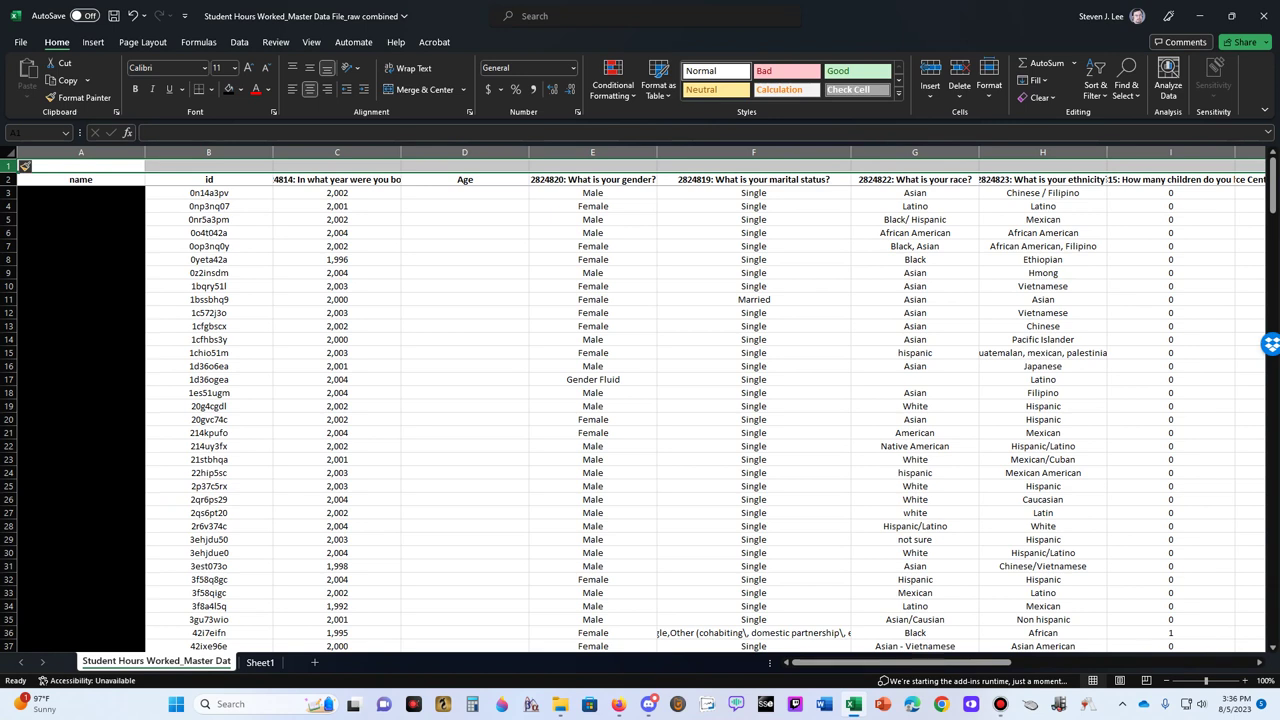
left_click(464, 166)
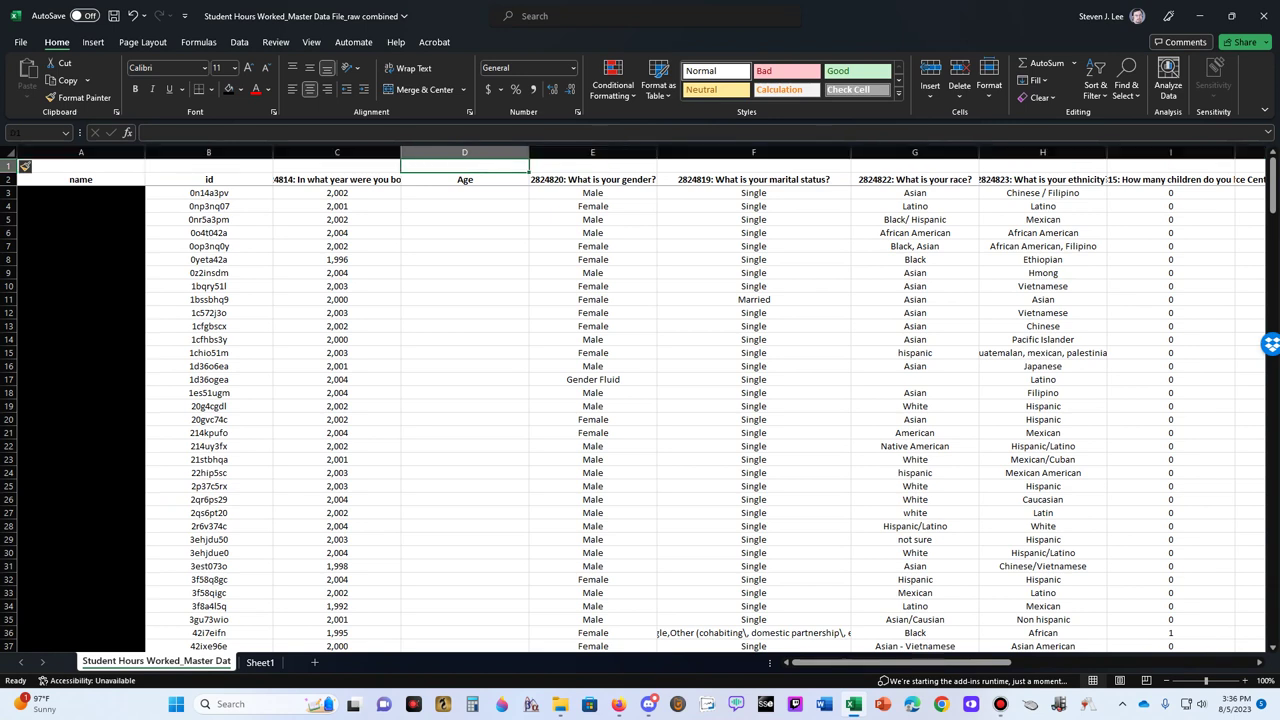
type("2023")
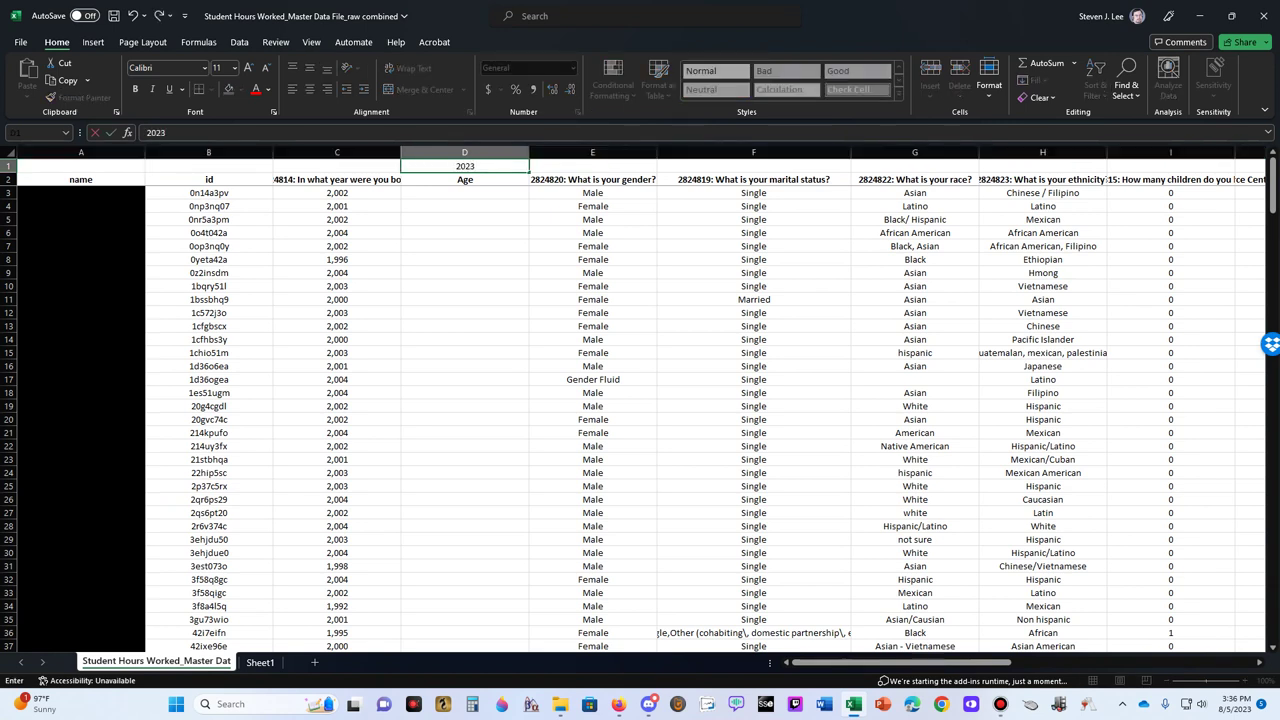
key("Return")
key("Return")
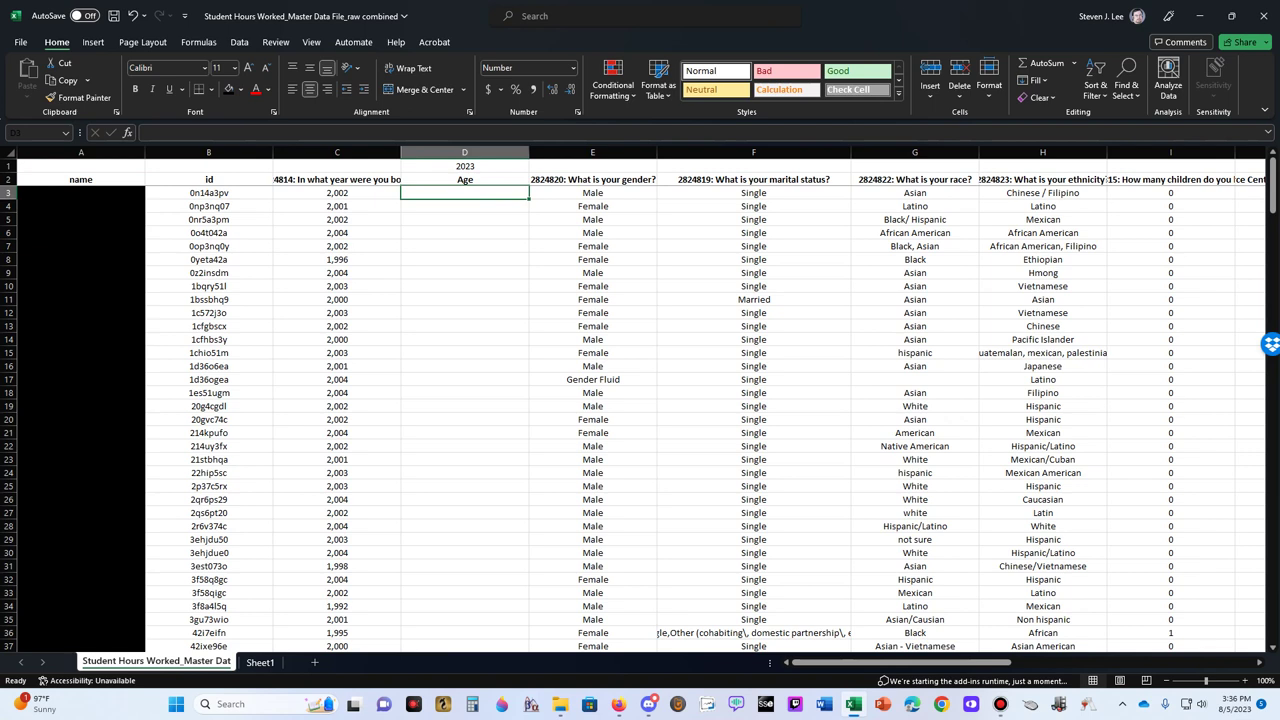
Step: Enter =$D$1-C3 in D3 so the first respondent's age shows 21
type("=")
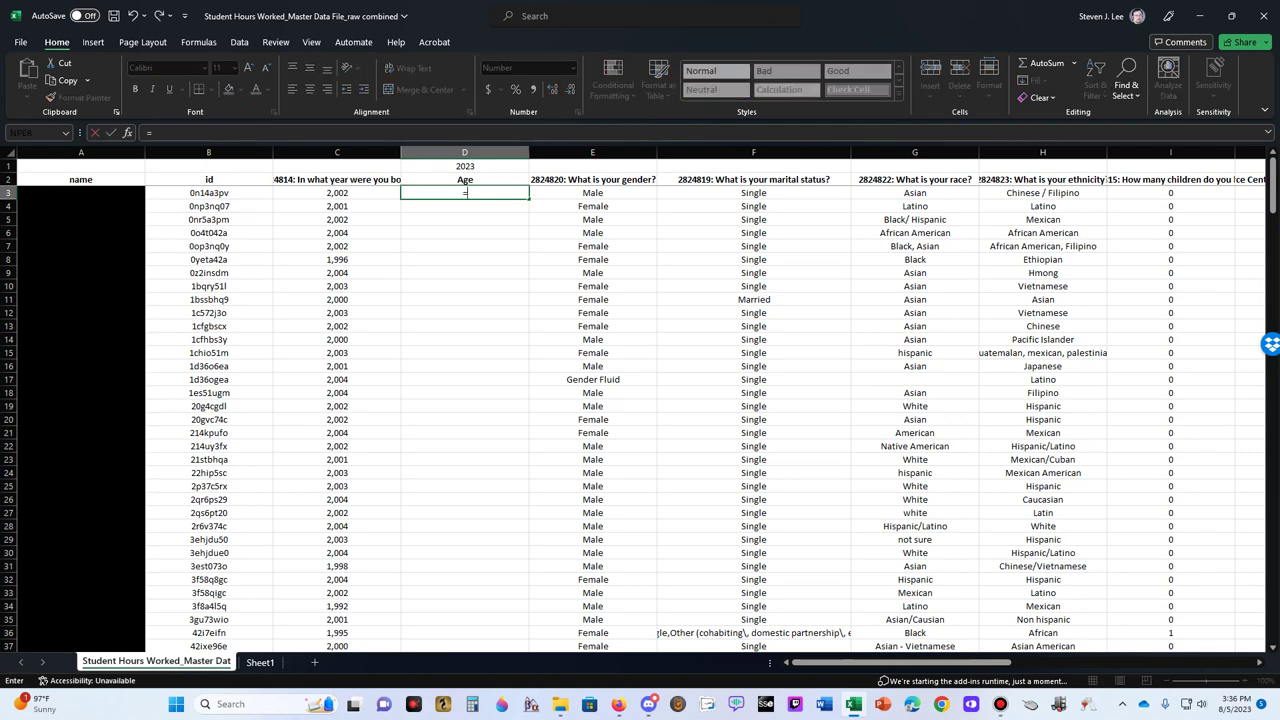
key("Up")
key("Up")
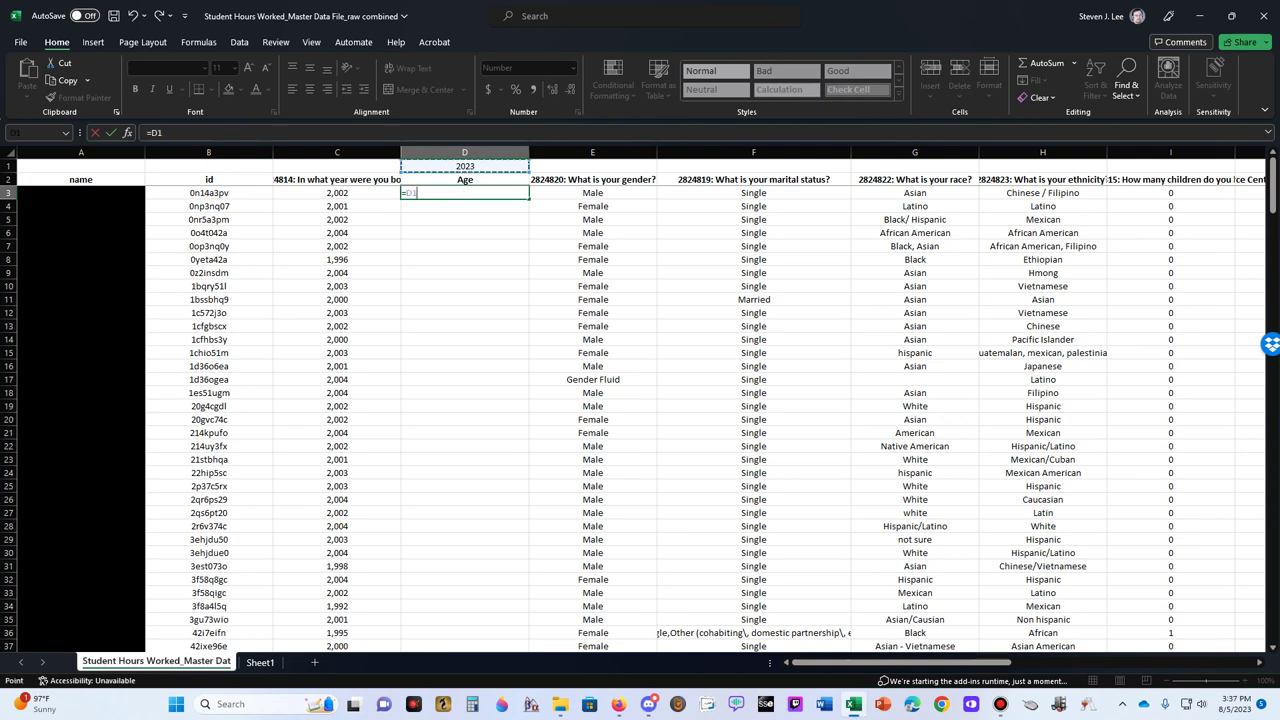
key("F4")
type("-")
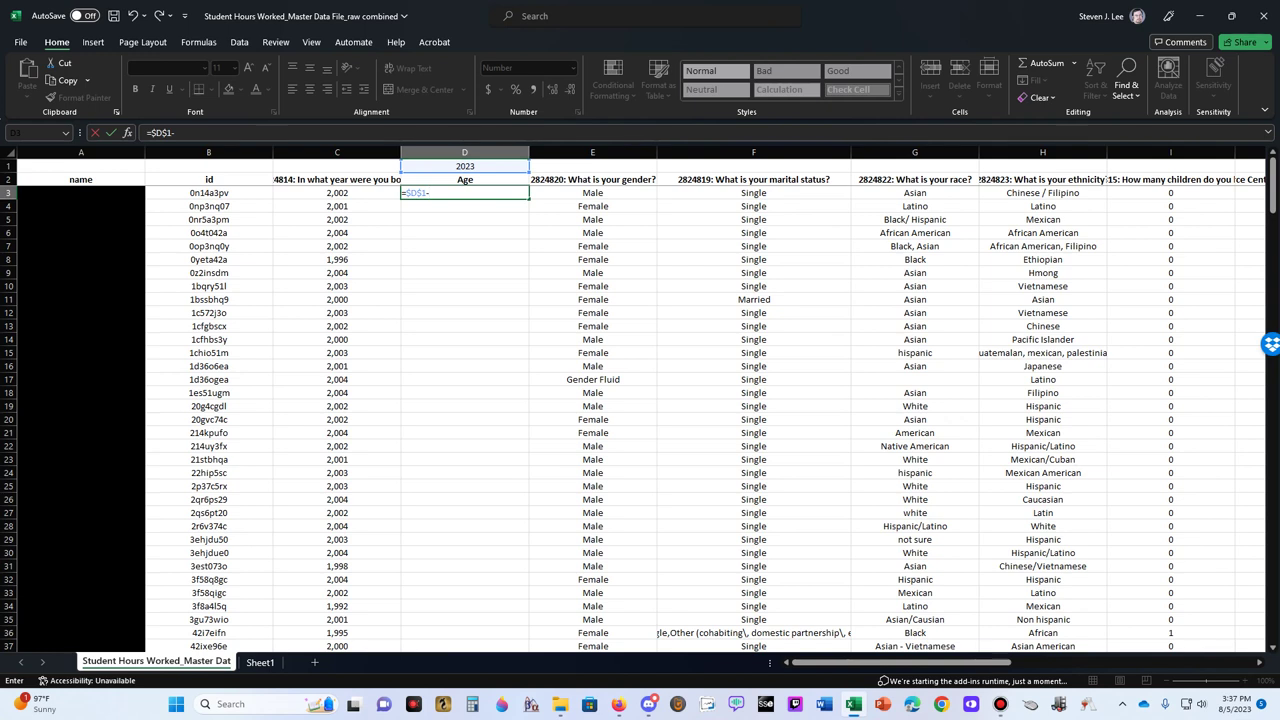
left_click(337, 193)
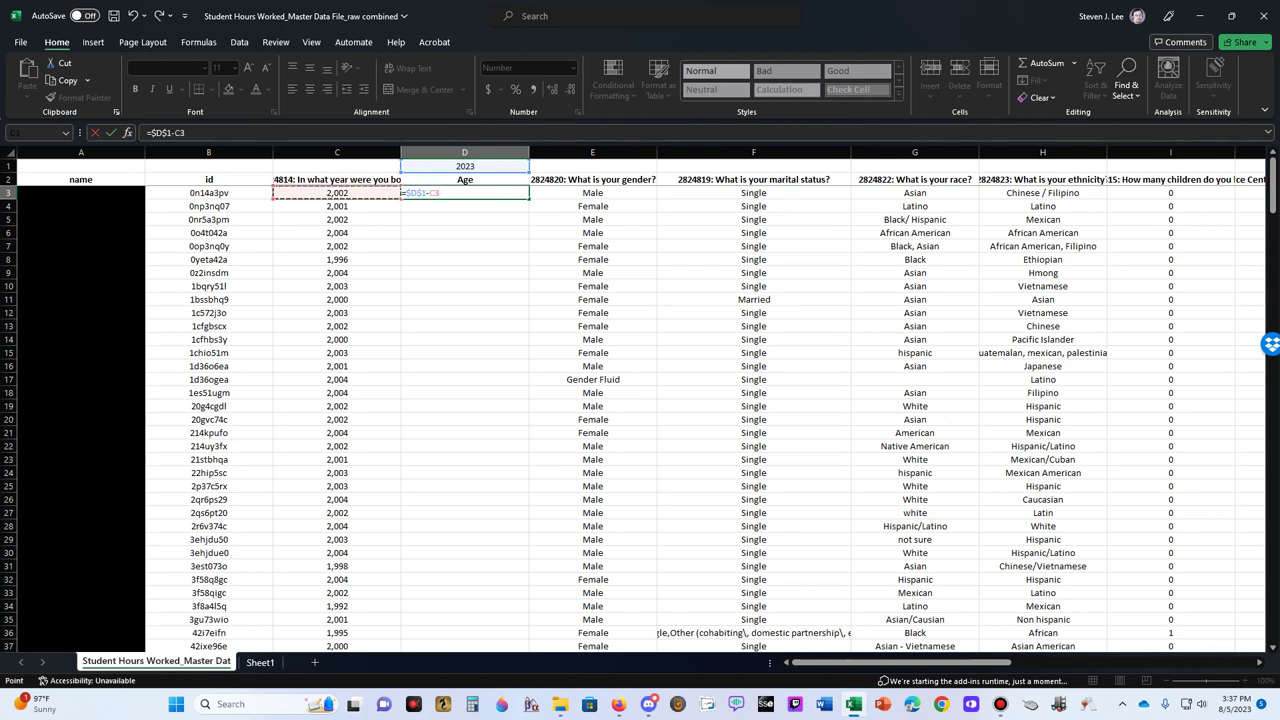
key("ctrl+Return")
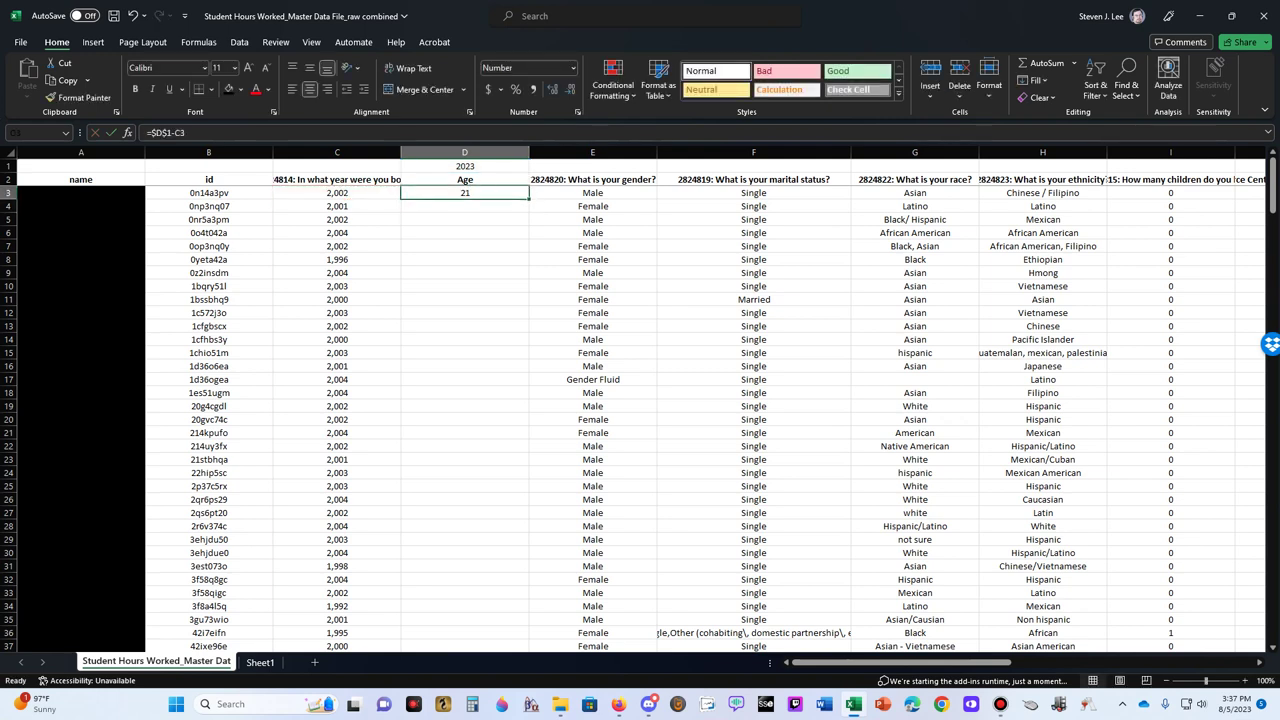
double_click(529, 198)
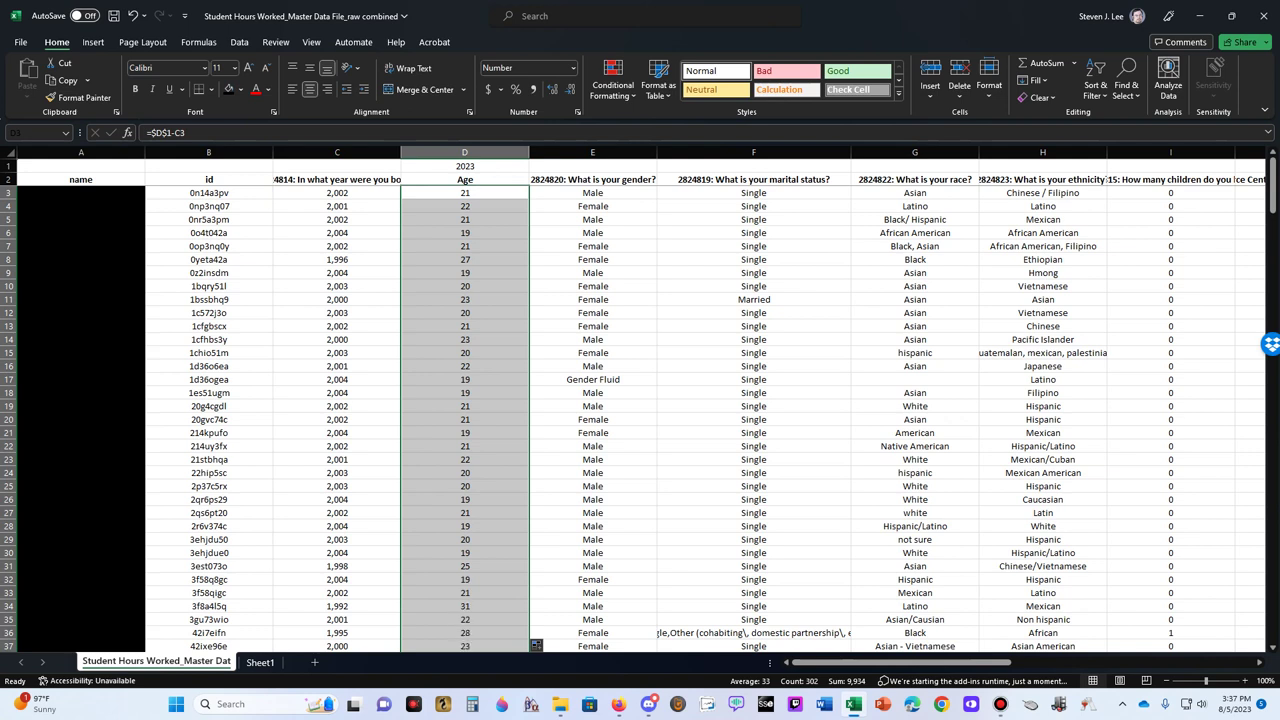
left_click(464, 246)
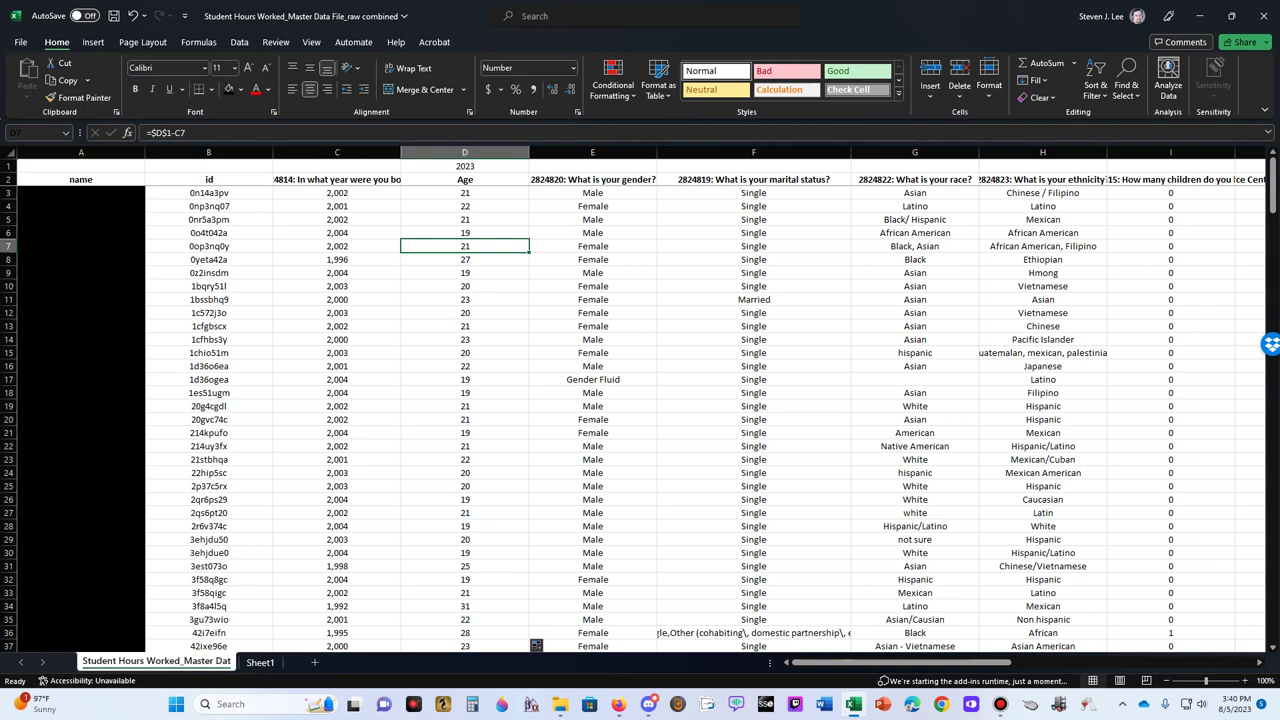
Step: Inspect D3's age formula, then delete the 2023 row so ages turn to #REF!
left_click(464, 192)
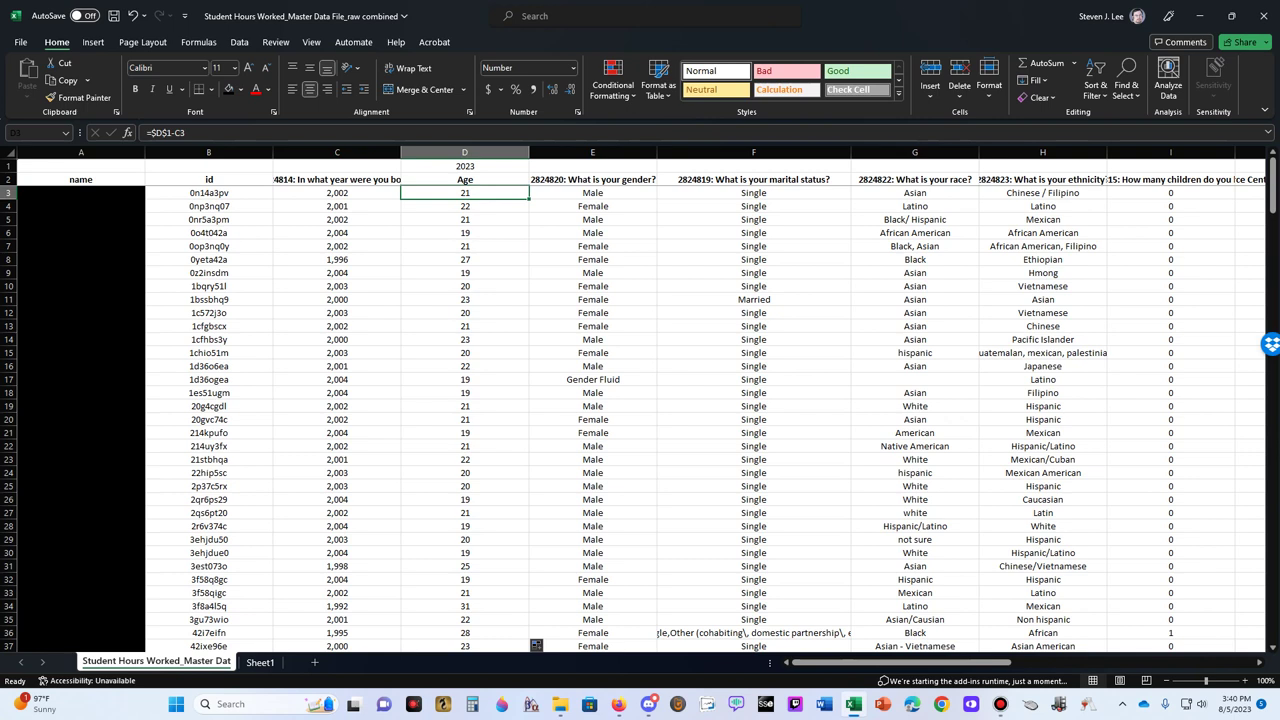
key("F2")
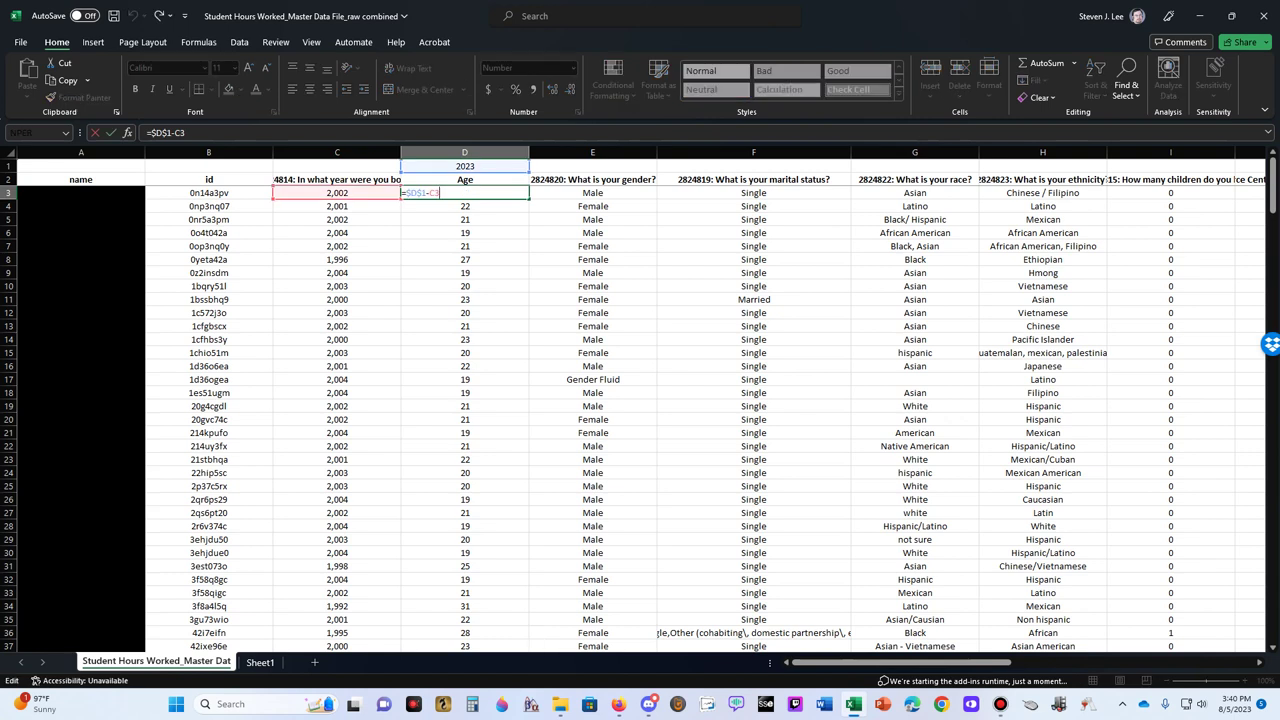
key("Escape")
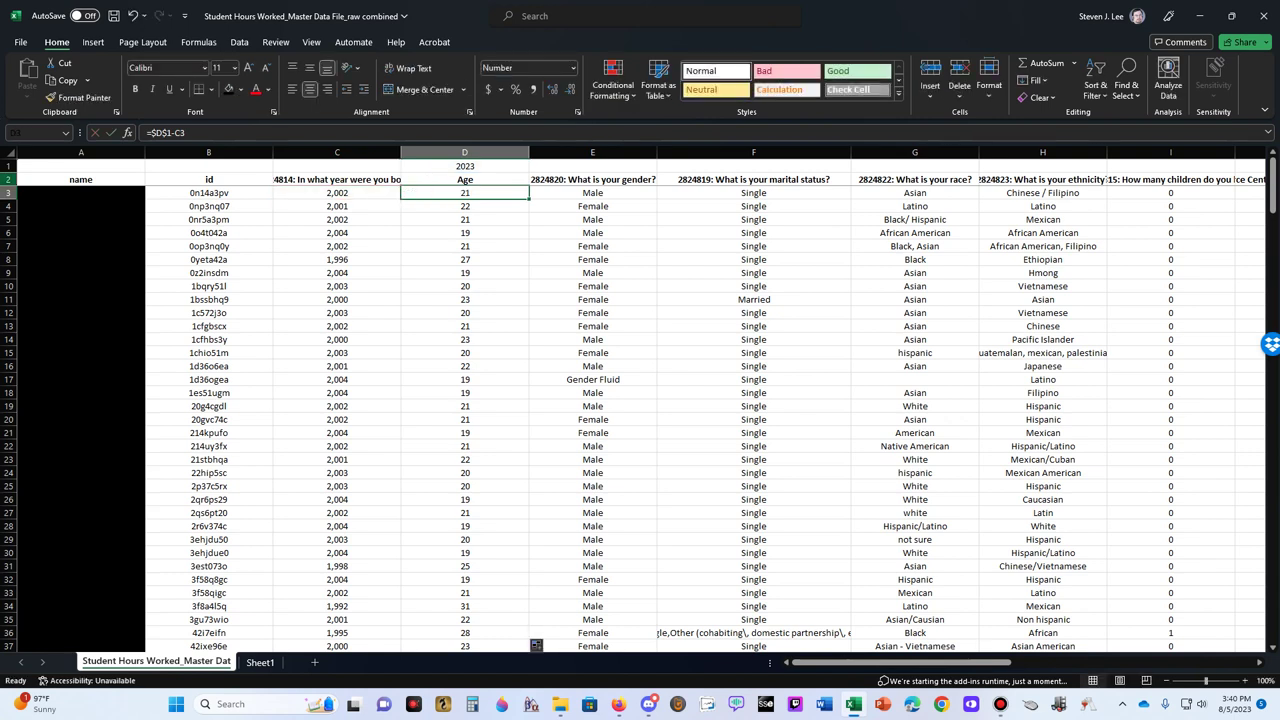
right_click(10, 166)
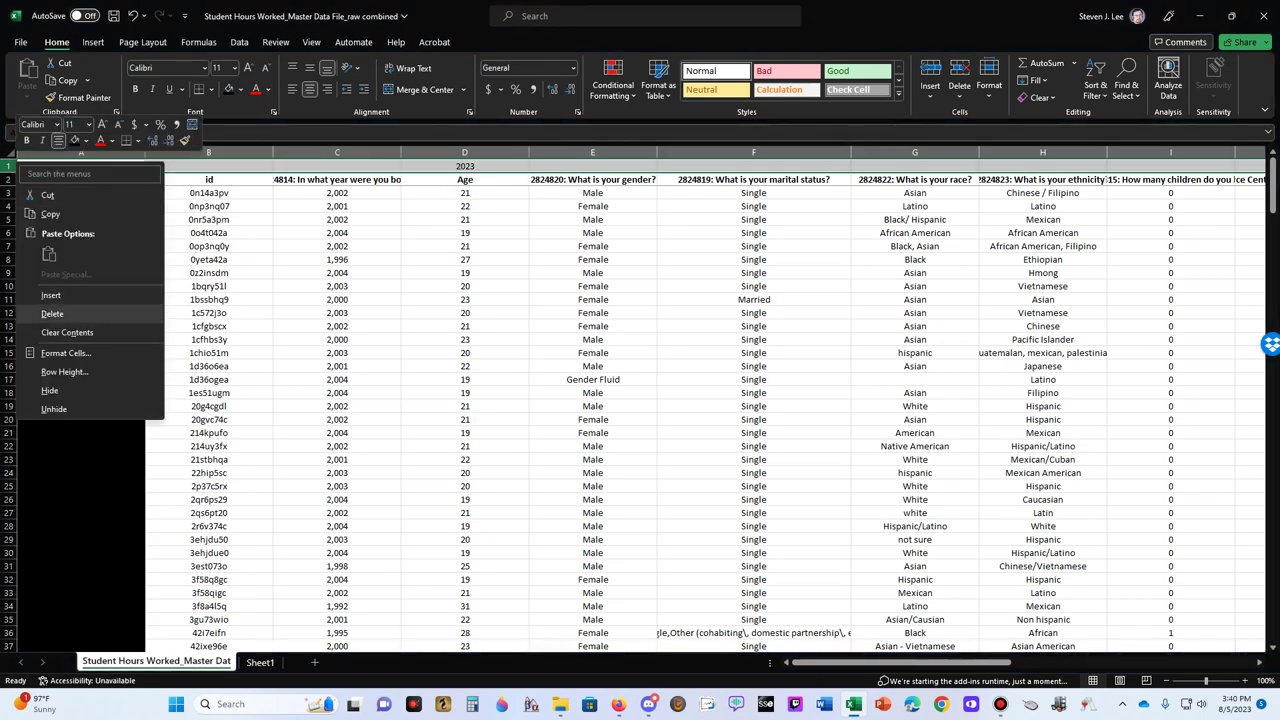
left_click(52, 313)
Step: Start rewriting D2's broken =#REF!-C2 formula with 2023, then cancel the edit
double_click(464, 179)
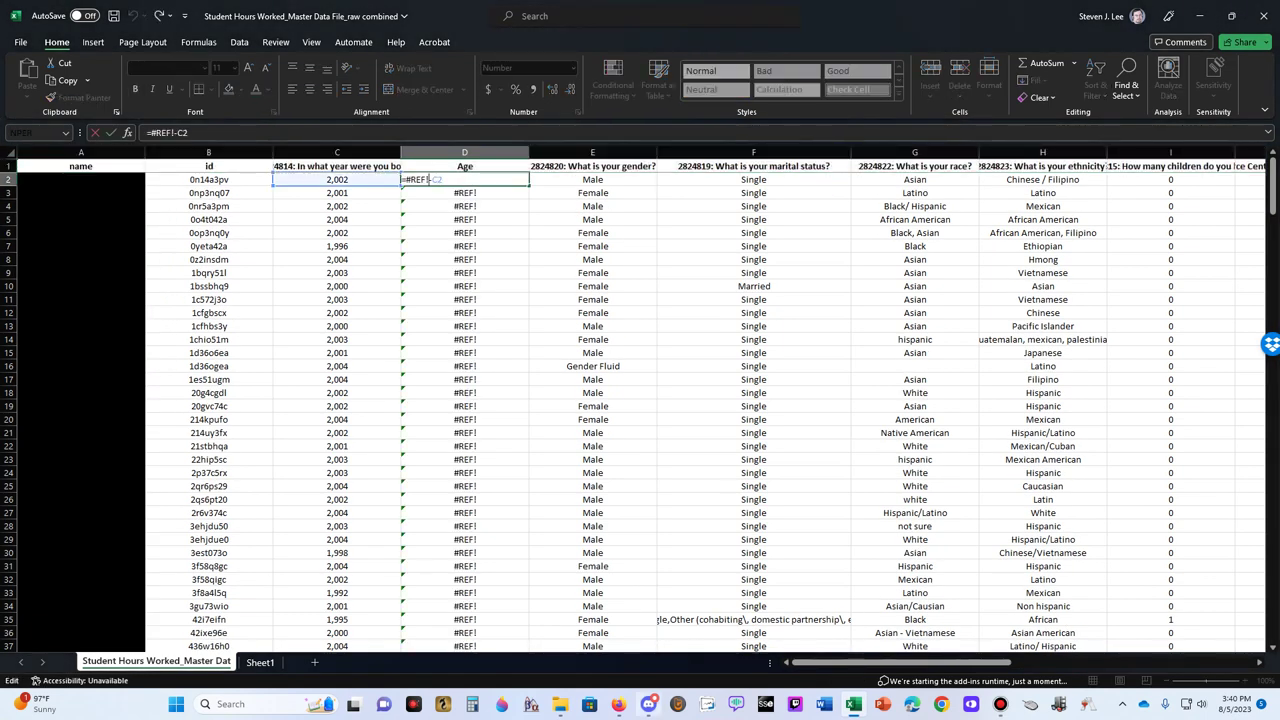
key("BackSpace")
key("BackSpace")
key("BackSpace")
key("BackSpace")
key("BackSpace")
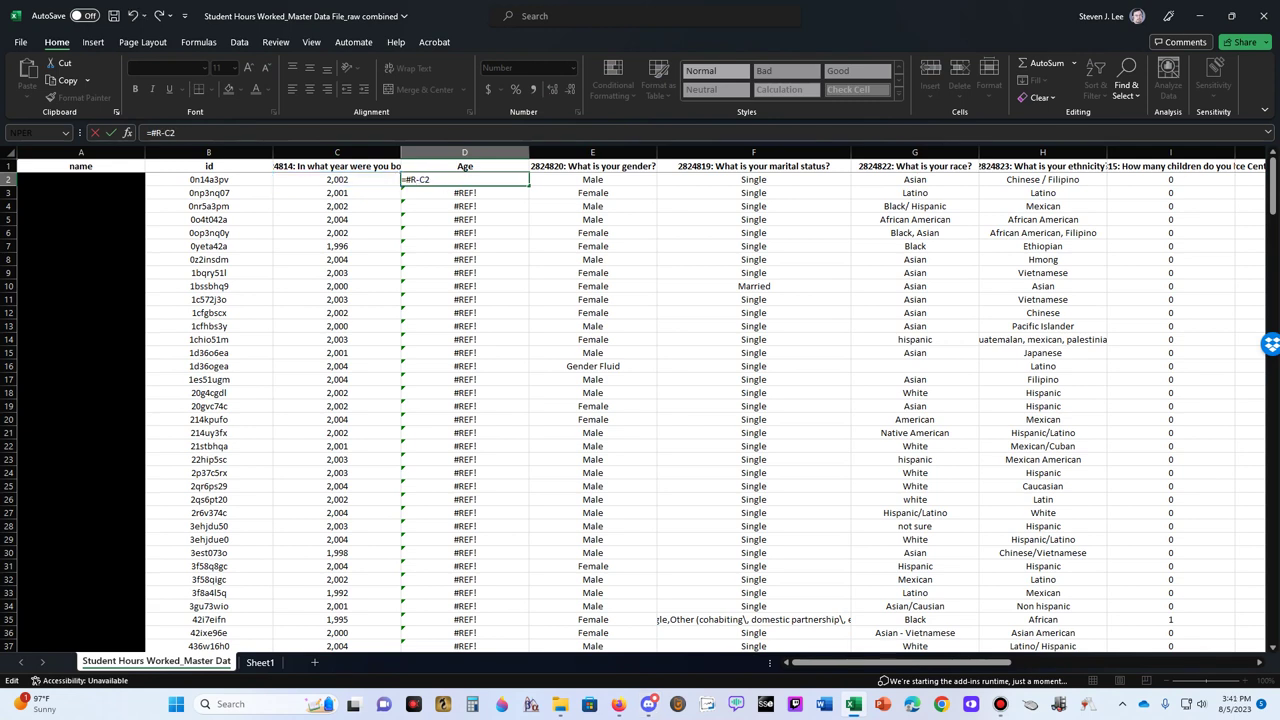
type("2023")
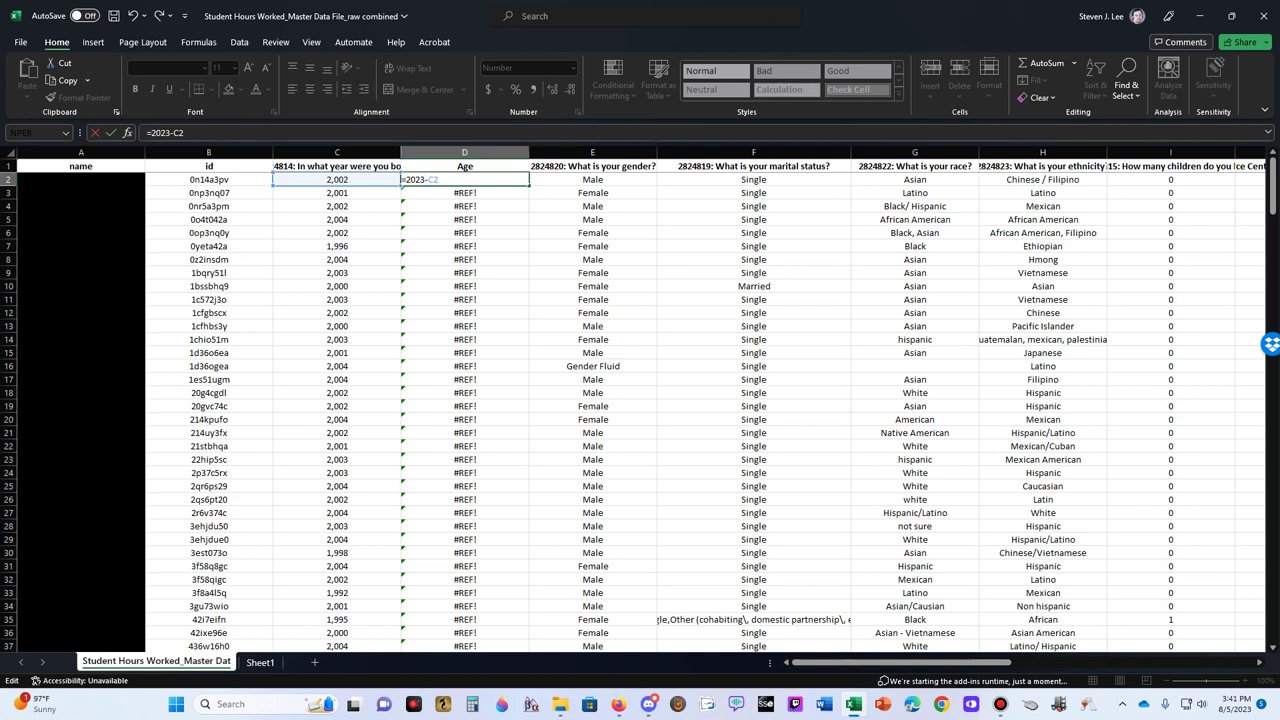
key("Escape")
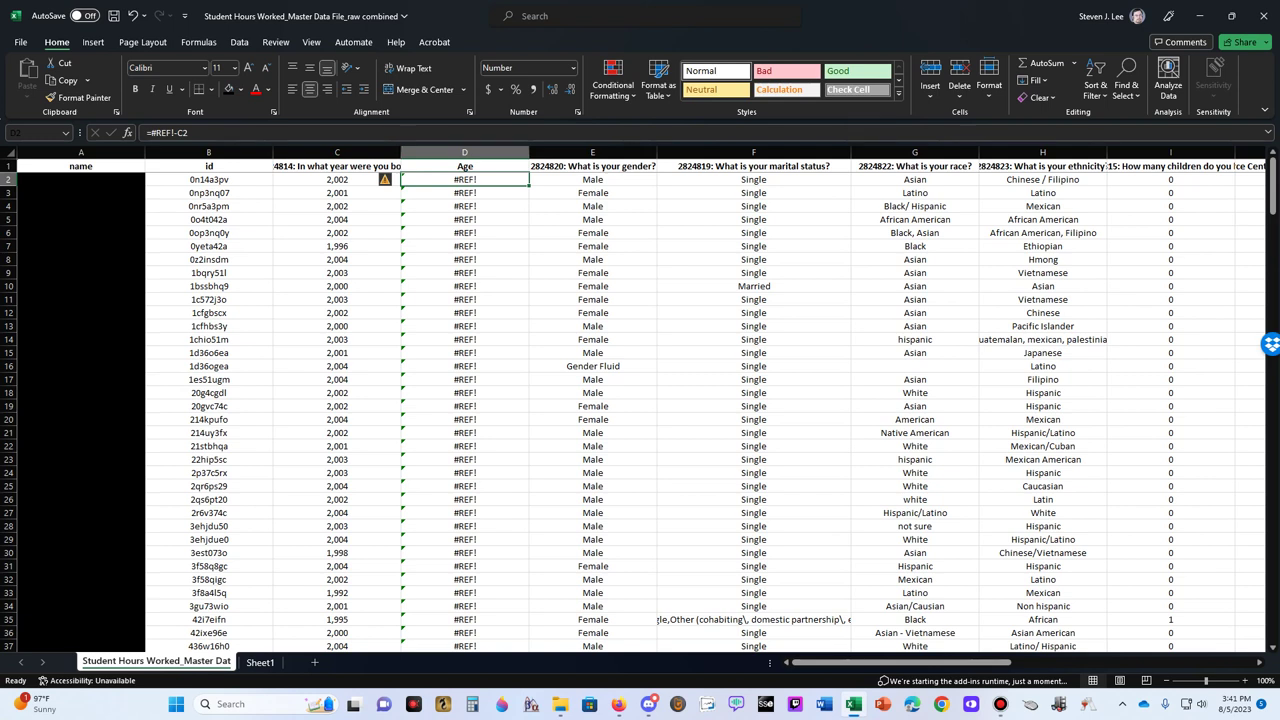
Step: Undo the row deletion and confirm D3 again holds =$D$1-C3
key("ctrl+z")
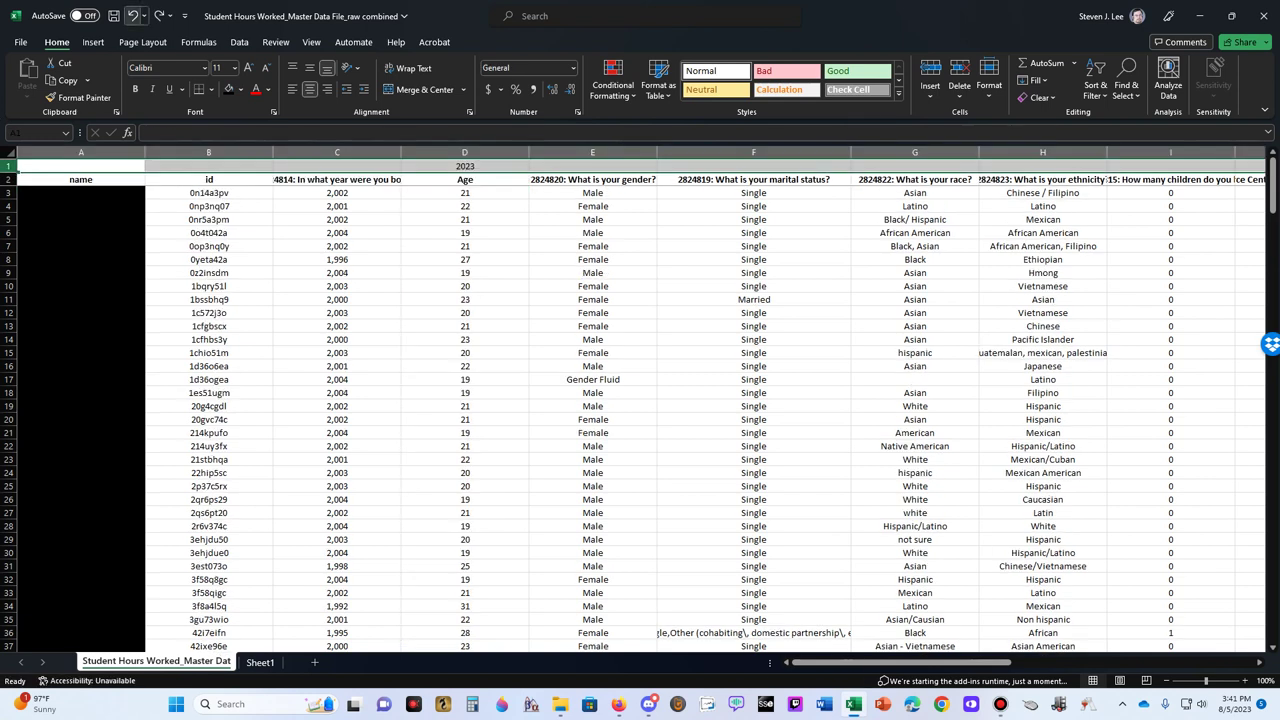
left_click(464, 192)
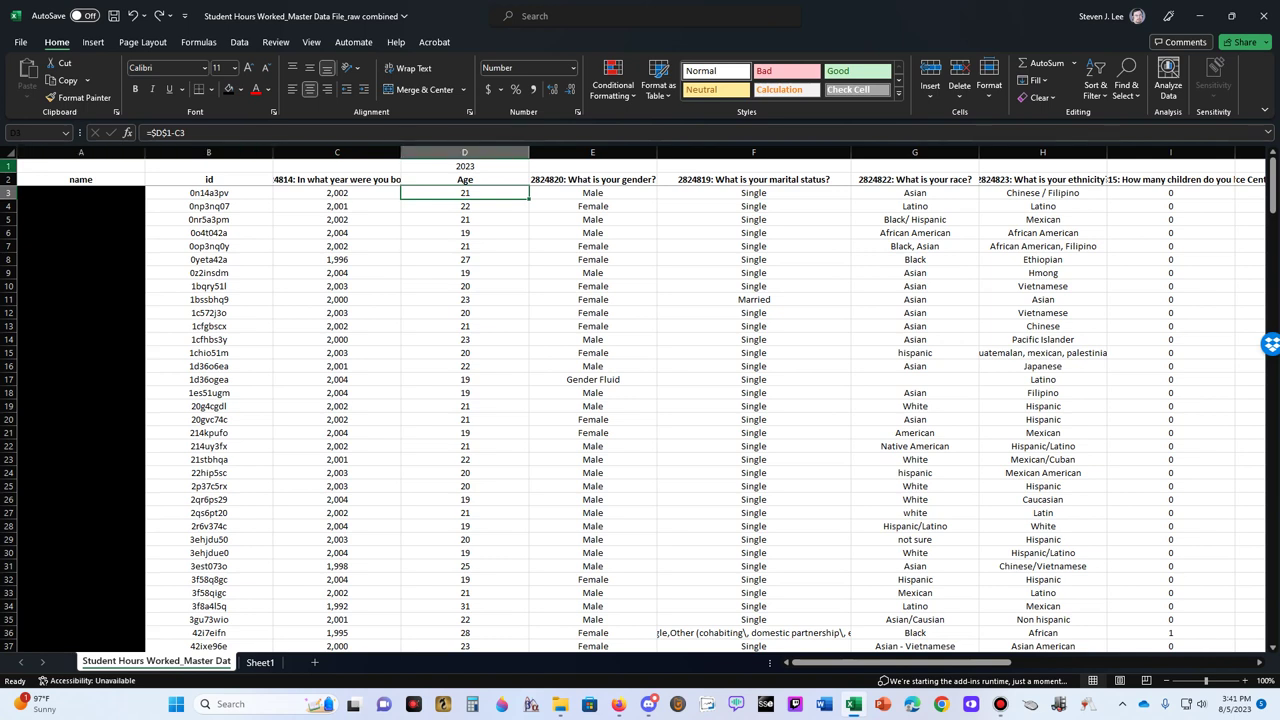
Step: Delete the 2023 row and replace the Age header in D1 with 2023
right_click(8, 166)
left_click(48, 319)
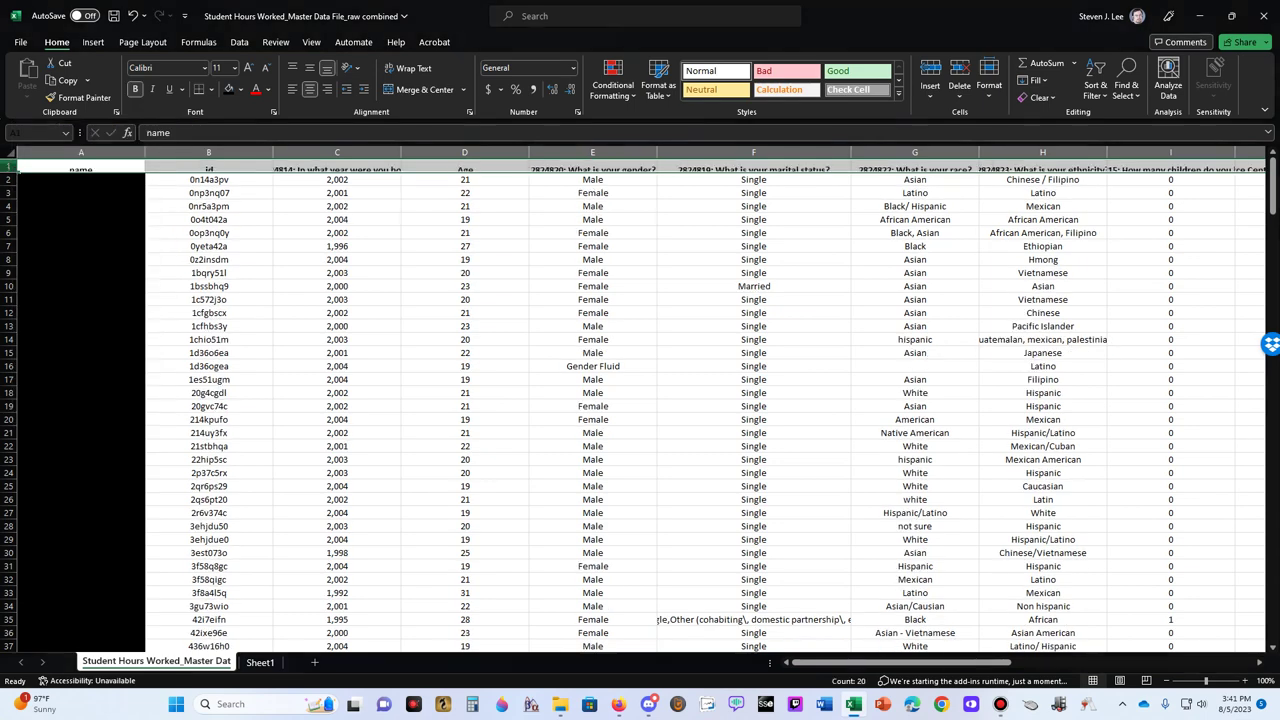
left_click(464, 166)
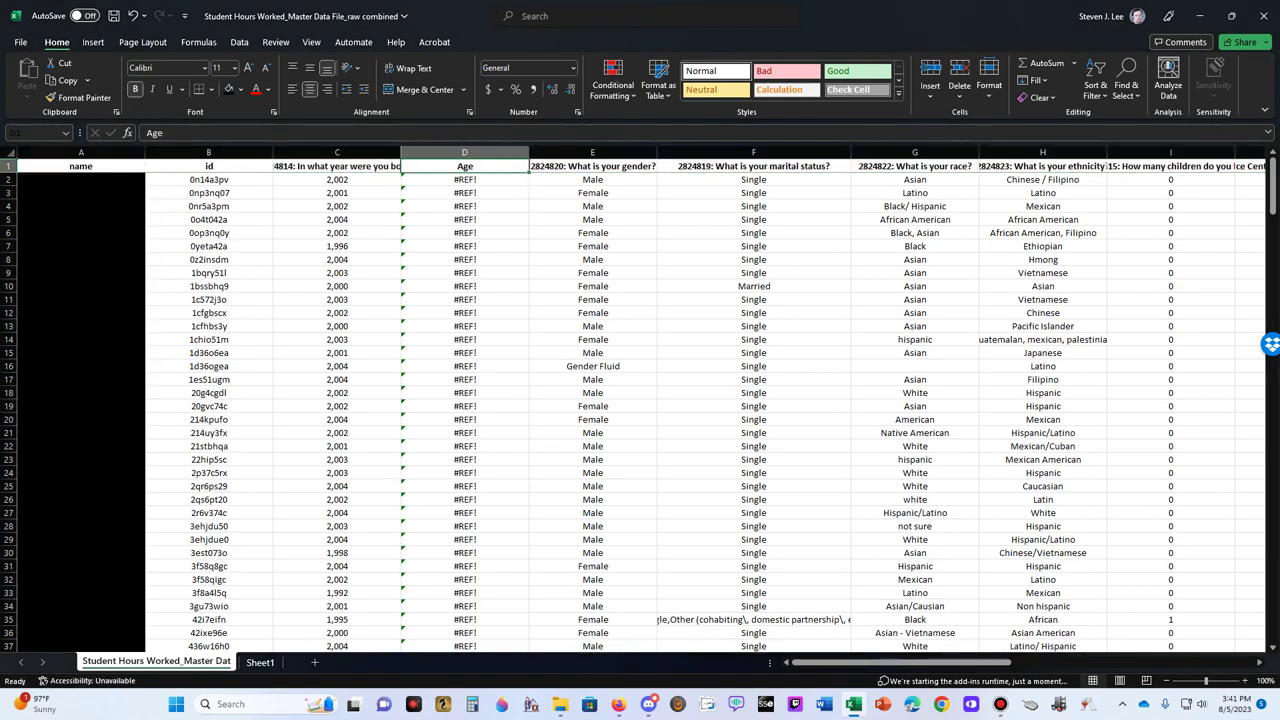
type("A")
key("BackSpace")
type("2023")
key("Return")
key("Up")
Step: Rewrite D2's broken formula as =$D$1-C2 with an absolute D1 reference
left_click(464, 179)
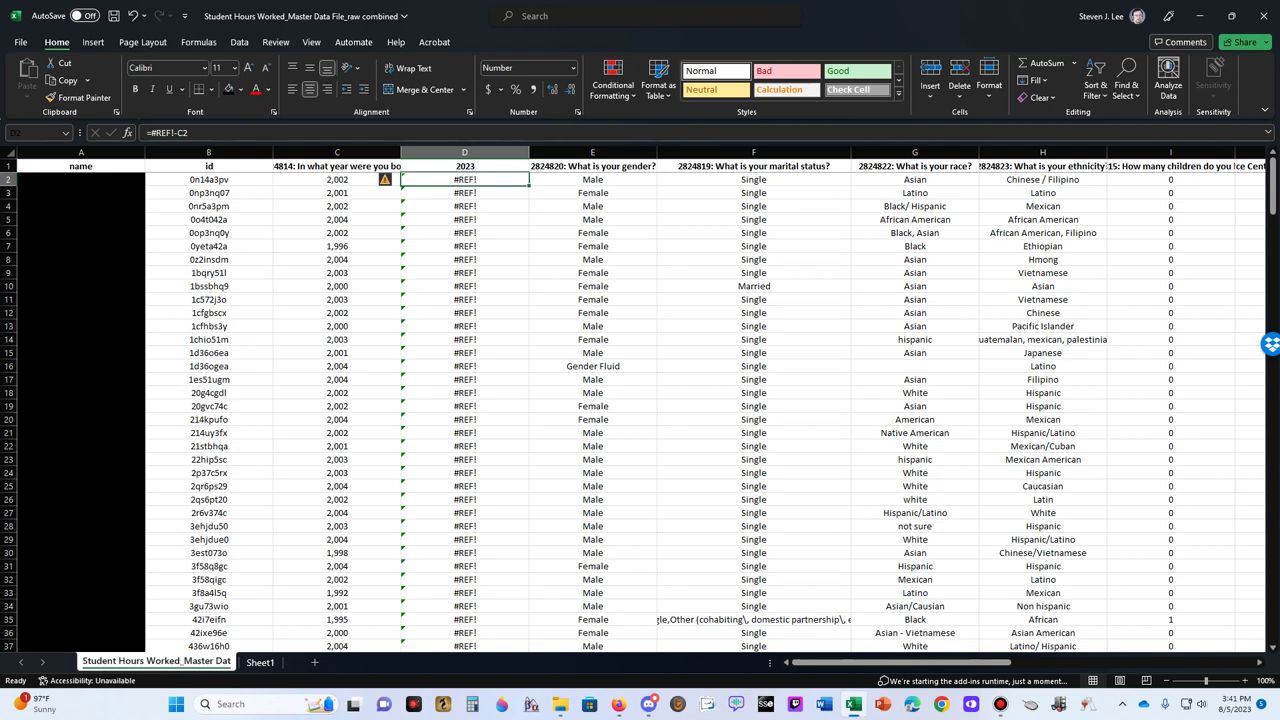
key("F2")
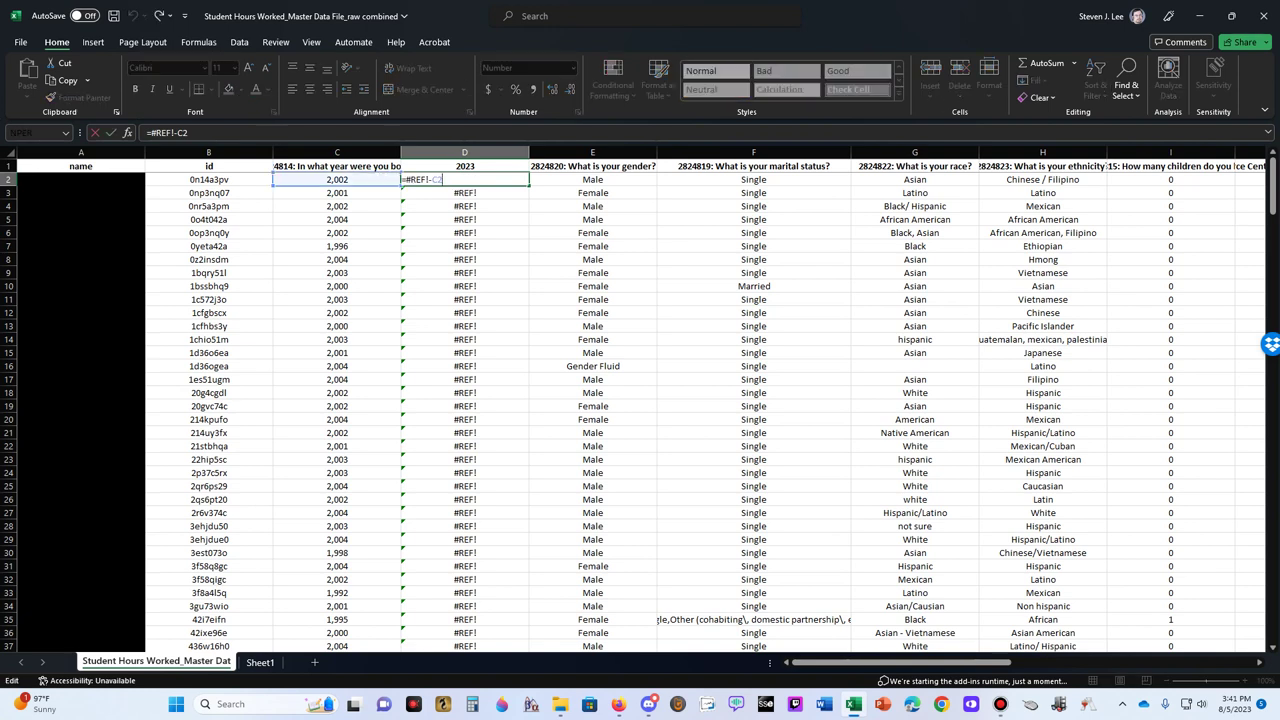
key("Left")
key("Left")
key("BackSpace")
key("BackSpace")
key("BackSpace")
key("BackSpace")
key("BackSpace")
key("BackSpace")
key("F2")
key("Up")
key("F4")
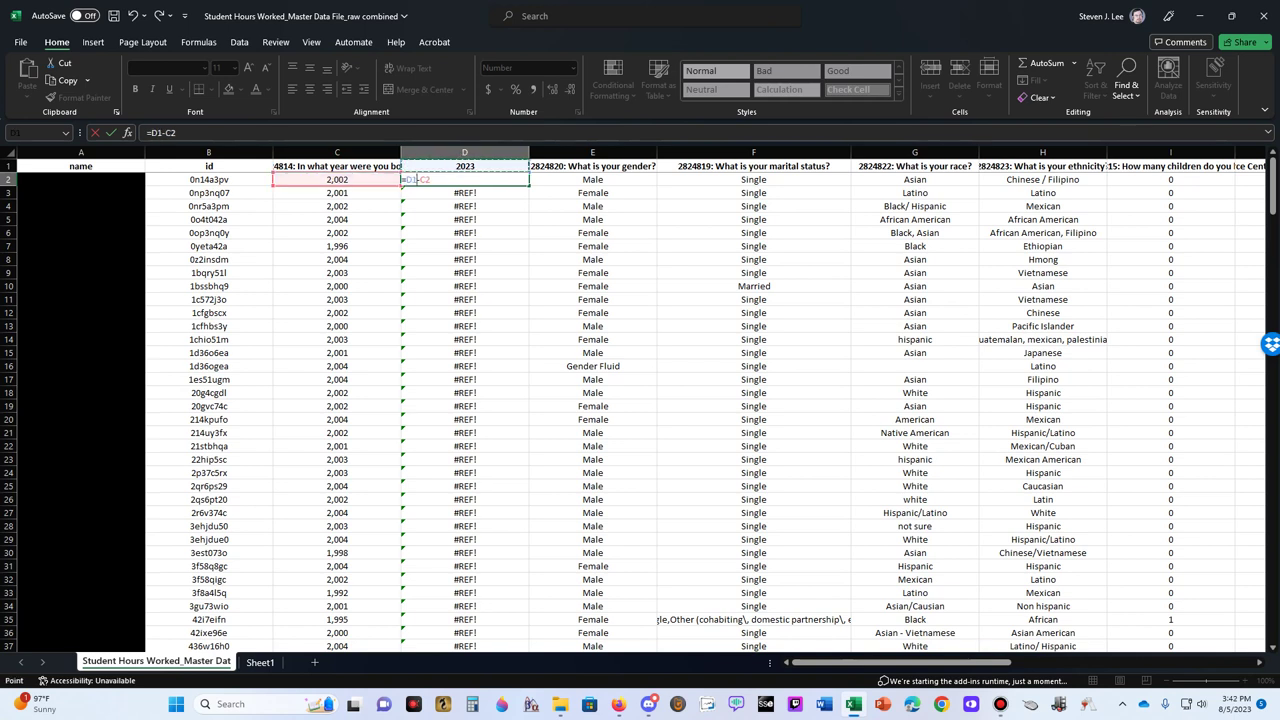
type("-")
key("ctrl+Return")
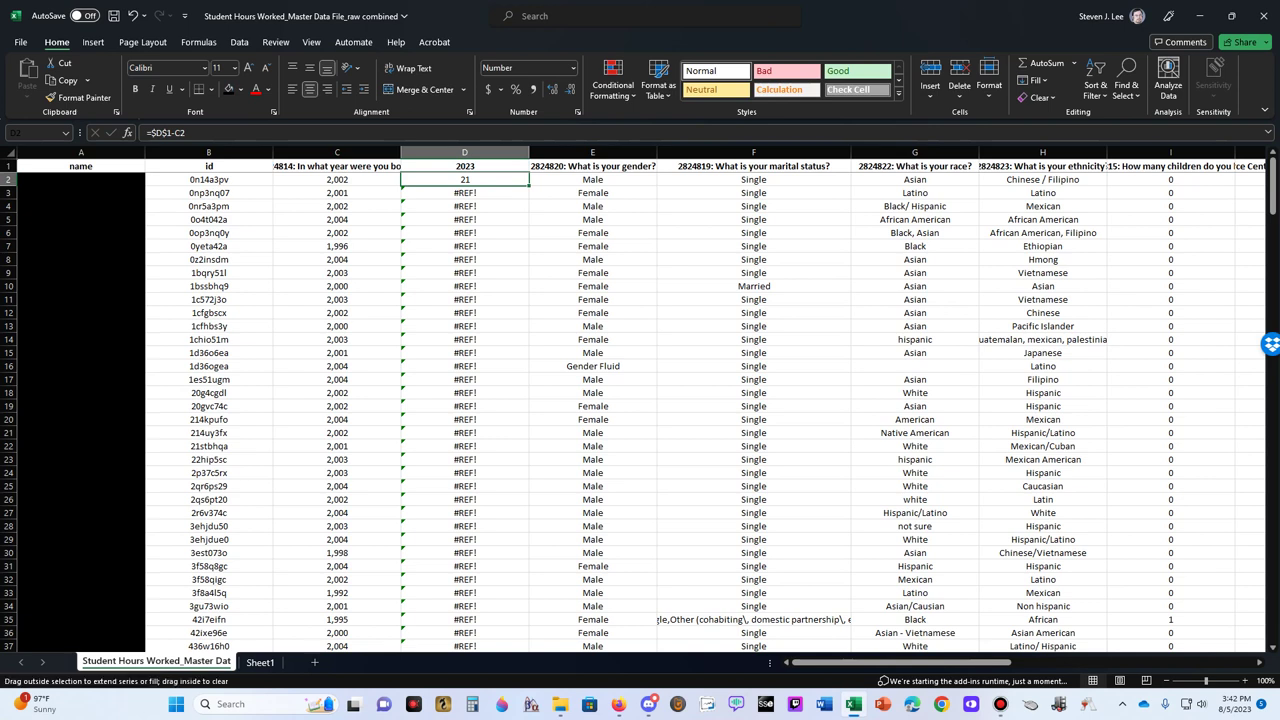
Step: Copy the D2 age formula down the whole of column D
key("ctrl+c")
key("ctrl+shift+Down")
key("ctrl+v")
key("ctrl+shift+Up")
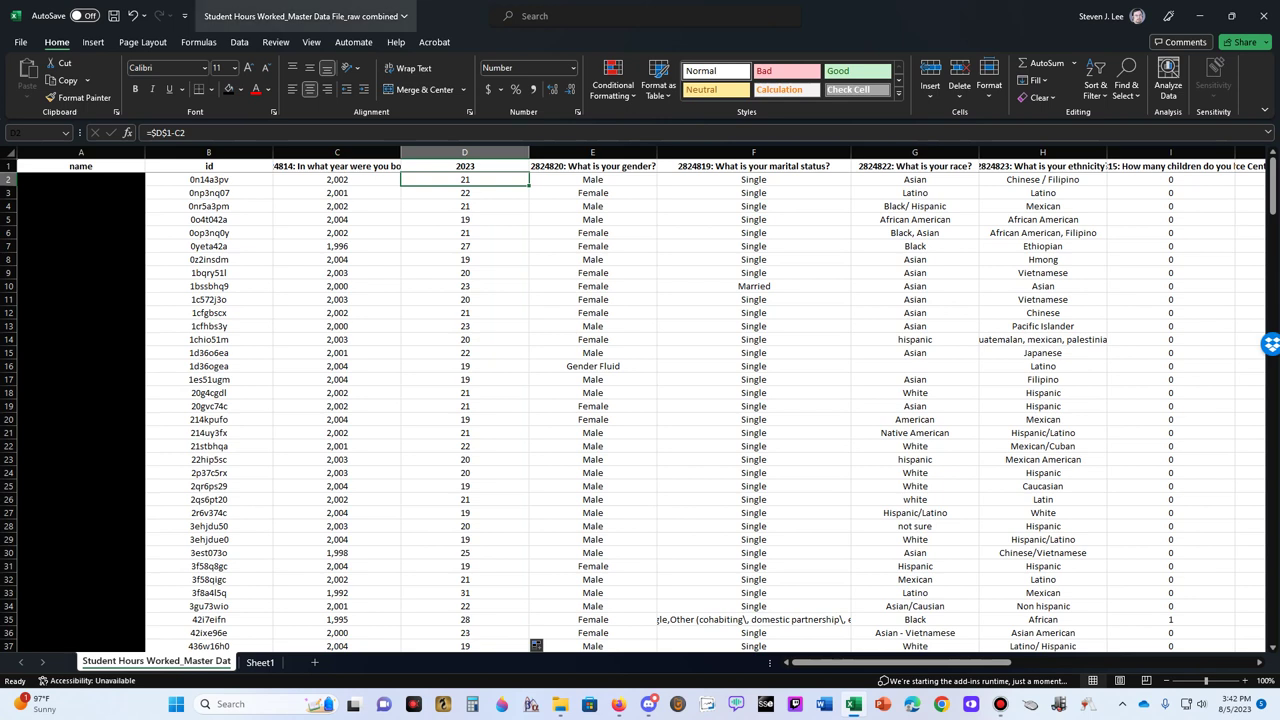
Step: Freeze the top row so headers stay visible while scrolling through the ages
left_click(311, 42)
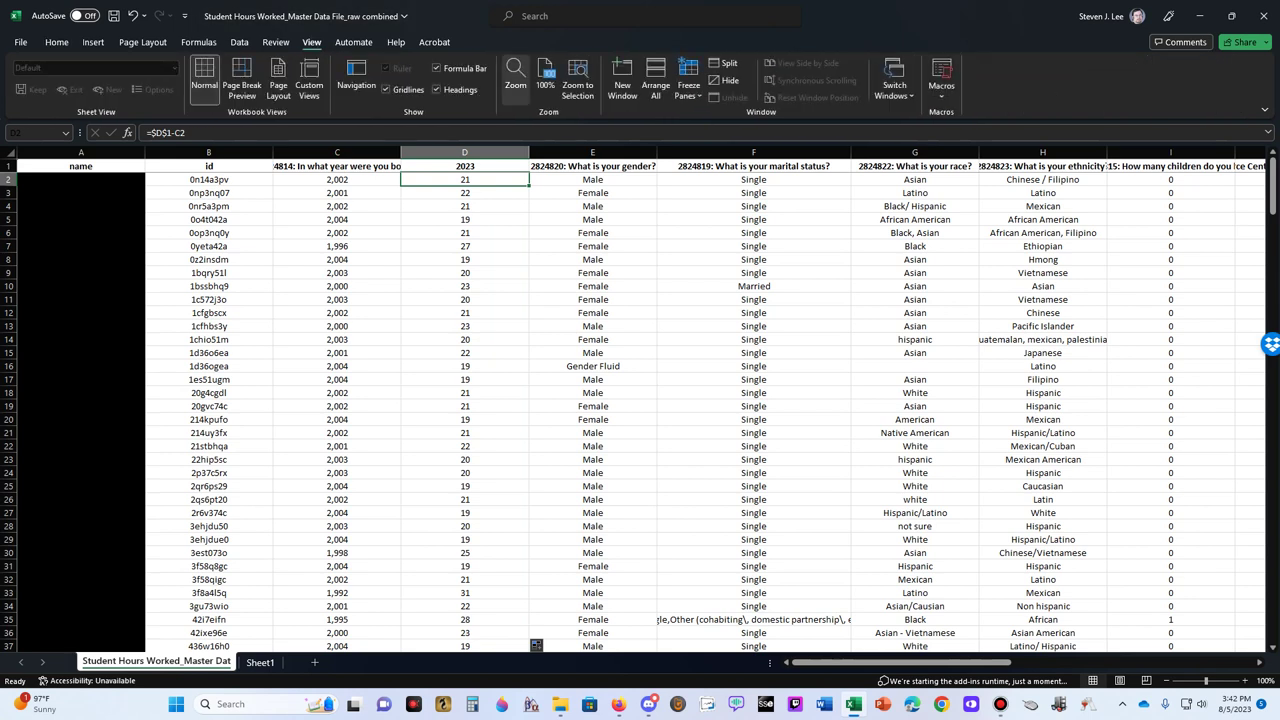
left_click(688, 85)
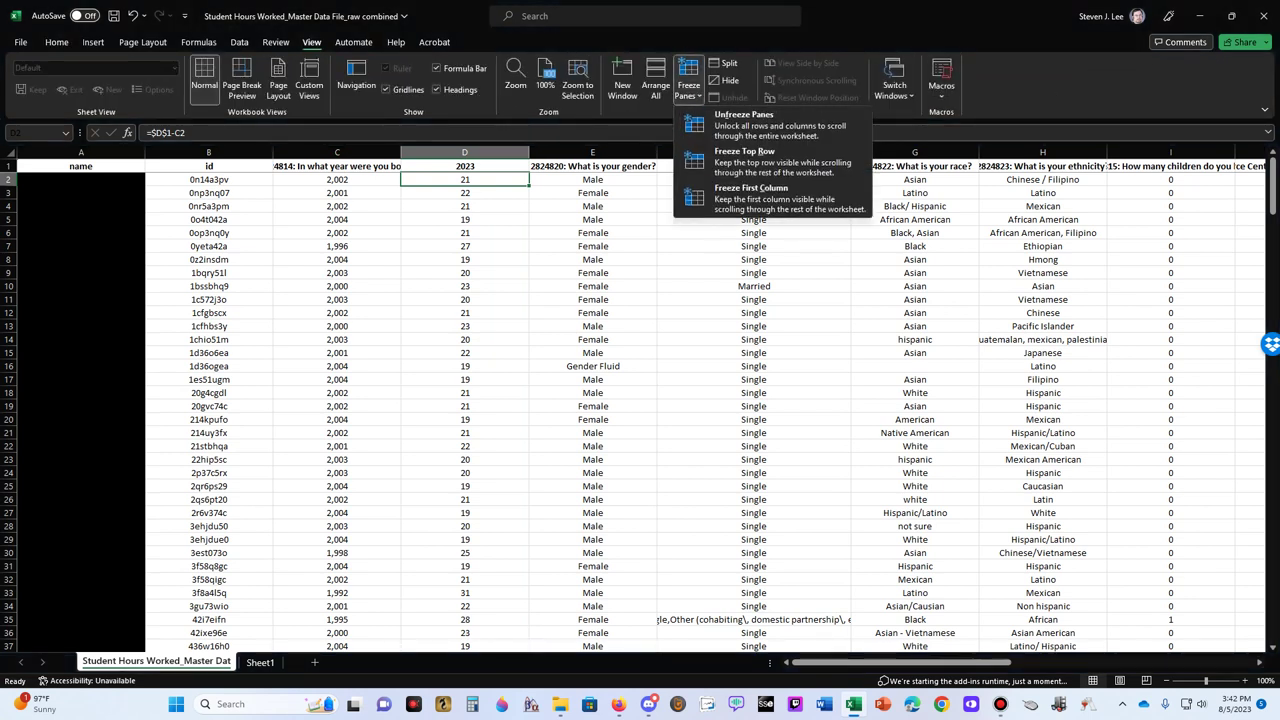
left_click(744, 158)
left_click(464, 192)
scroll(640, 410, "down", 15)
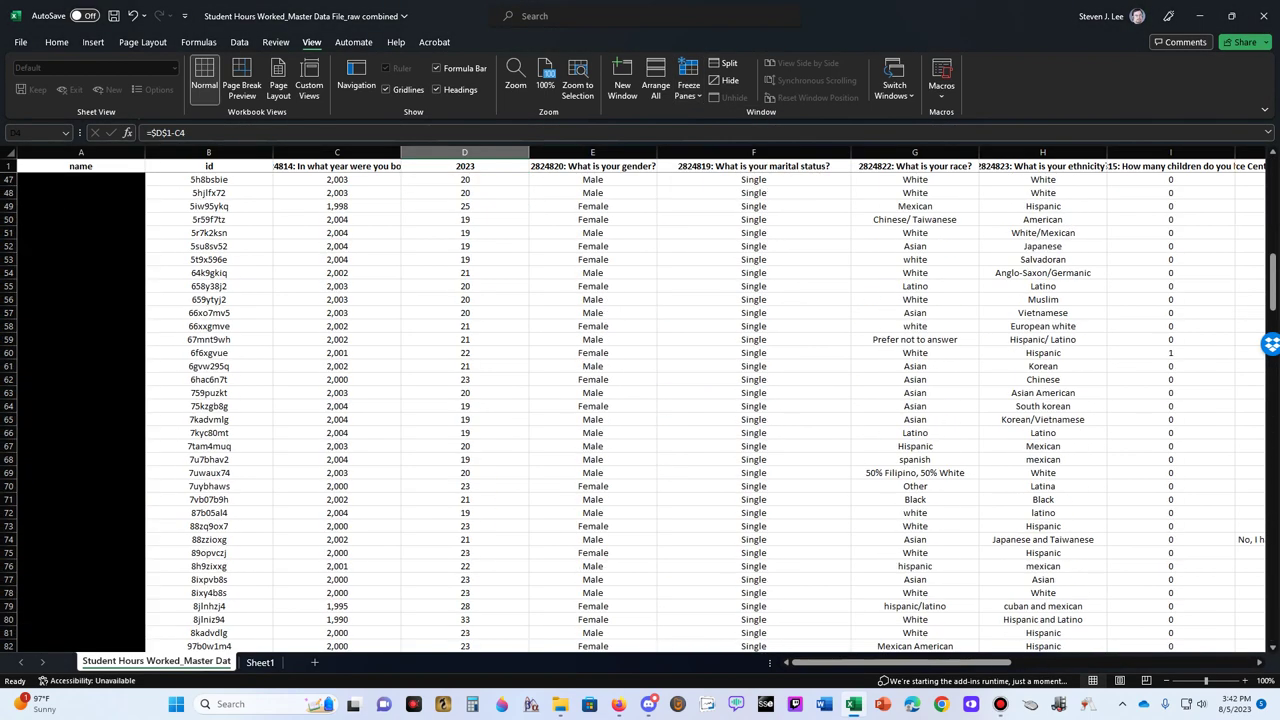
scroll(640, 410, "up", 15)
Step: Sort the whole table by column D ages, smallest to largest, expanding the selection
left_click(464, 152)
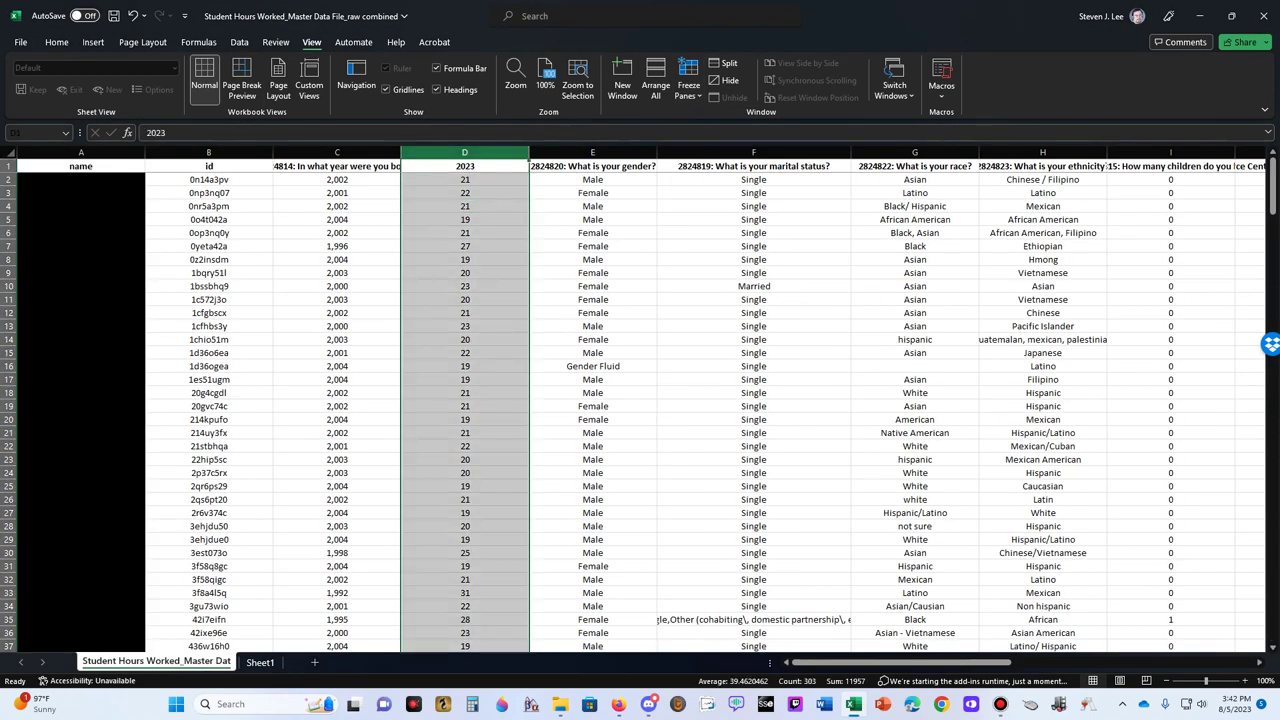
left_click(56, 42)
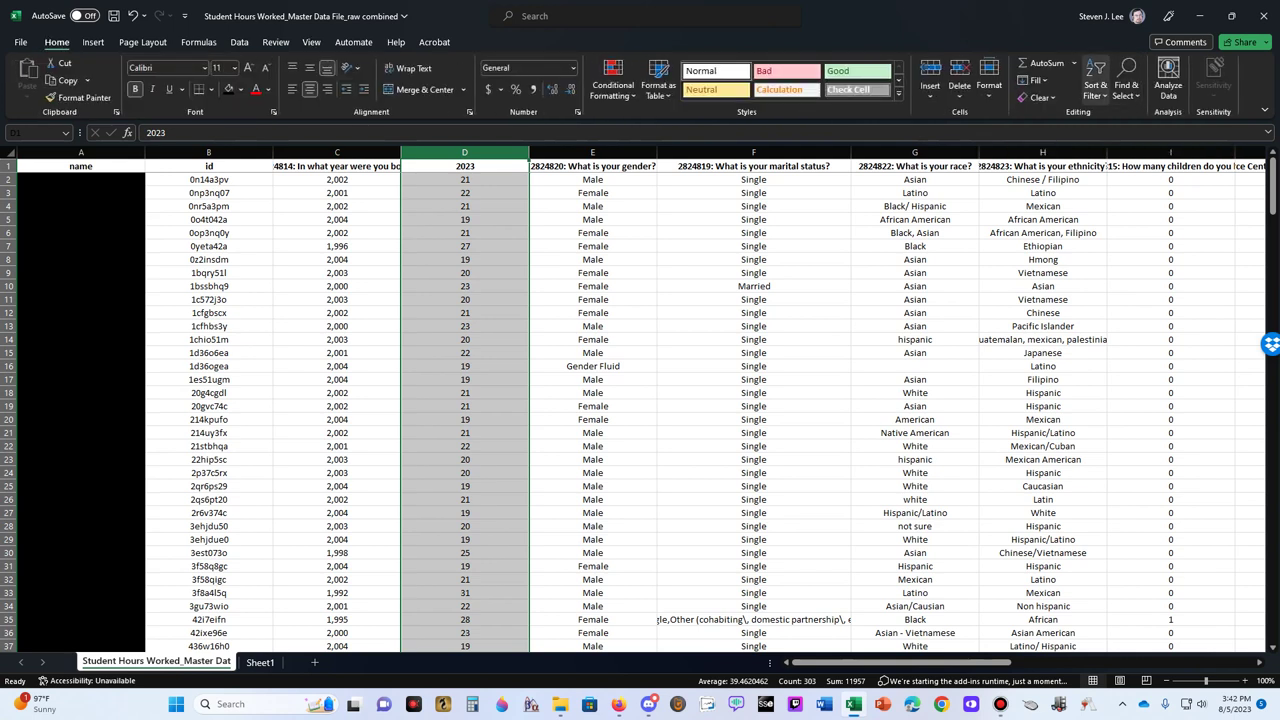
left_click(1096, 88)
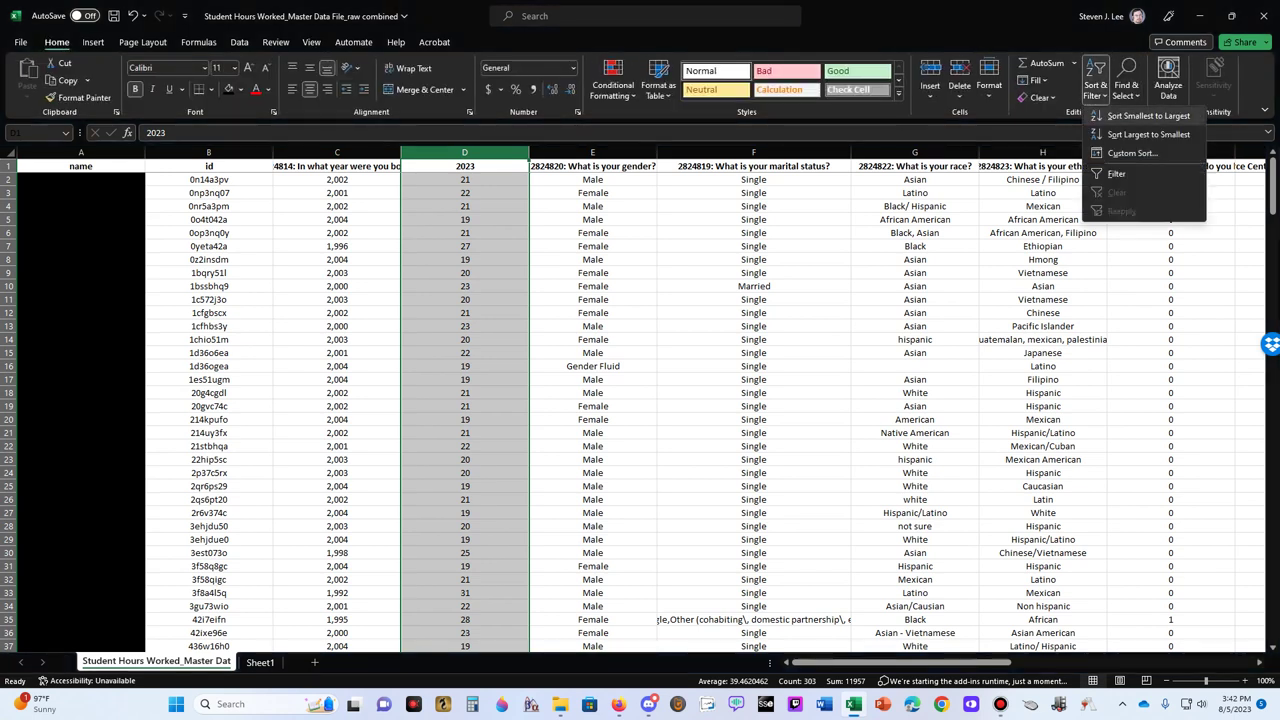
key("s")
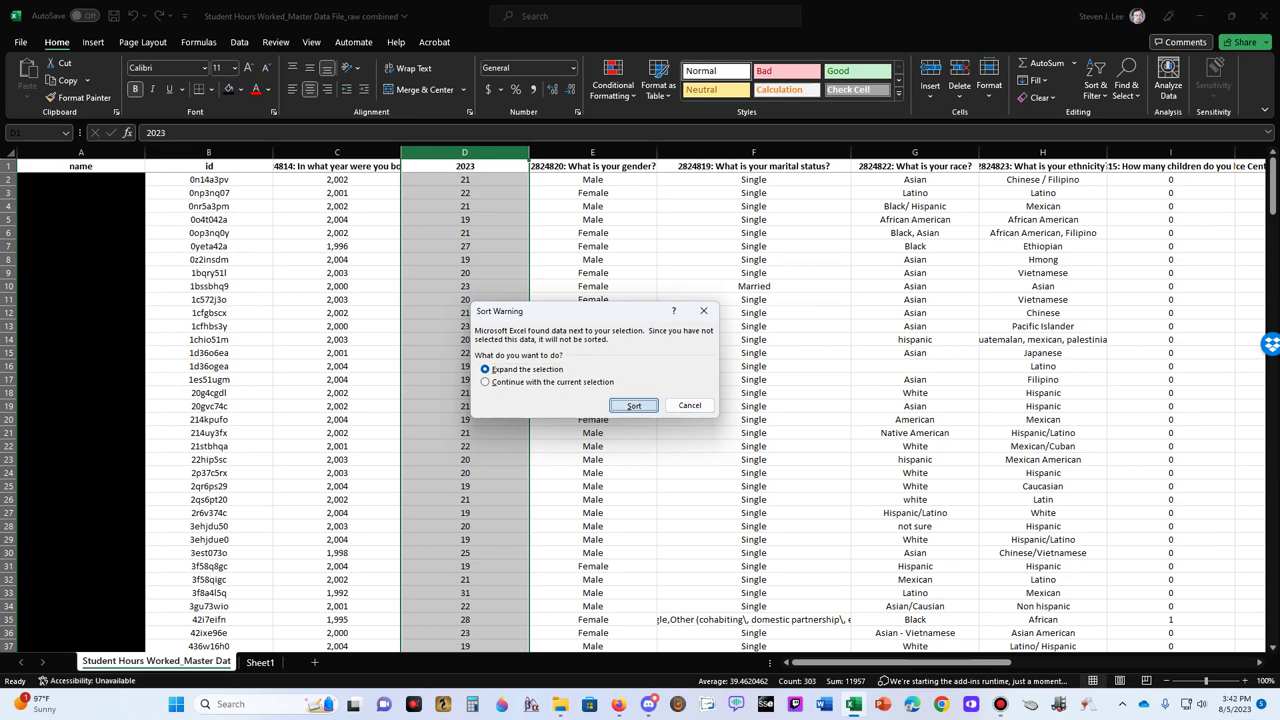
left_click(633, 405)
left_click(464, 179)
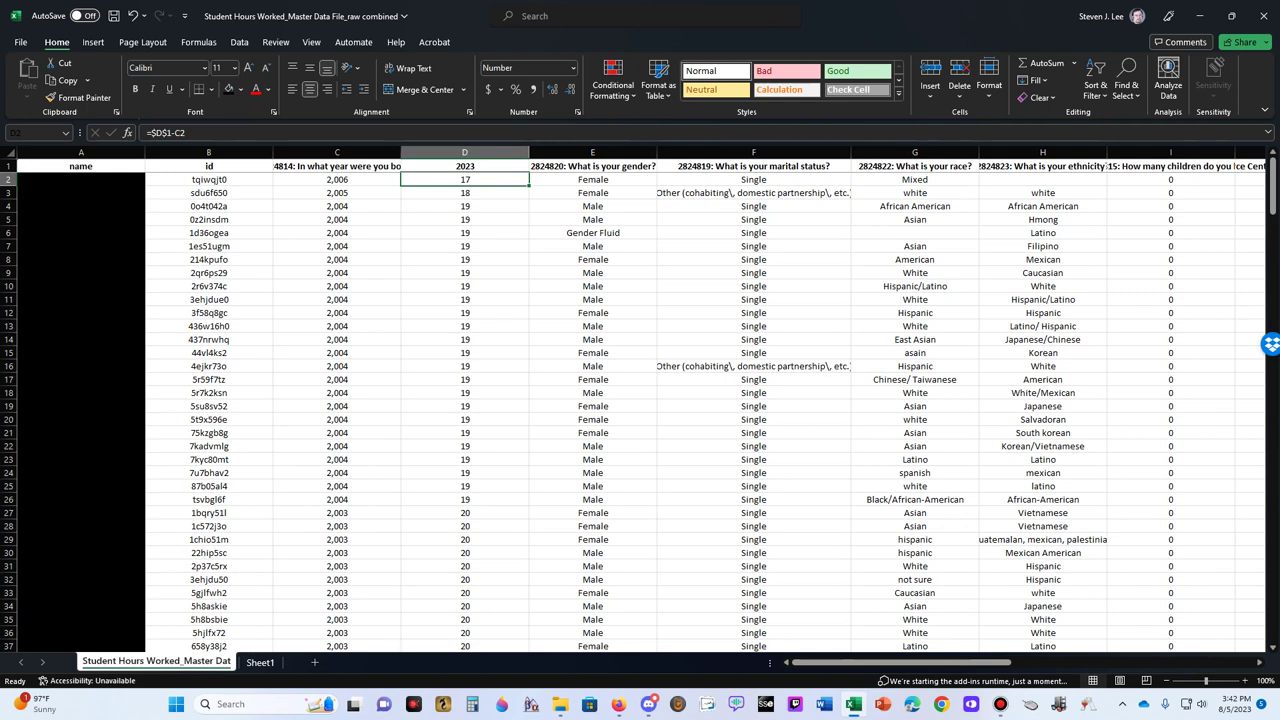
Step: Delete row 2, the 17-year-old respondent's row
left_click(8, 179)
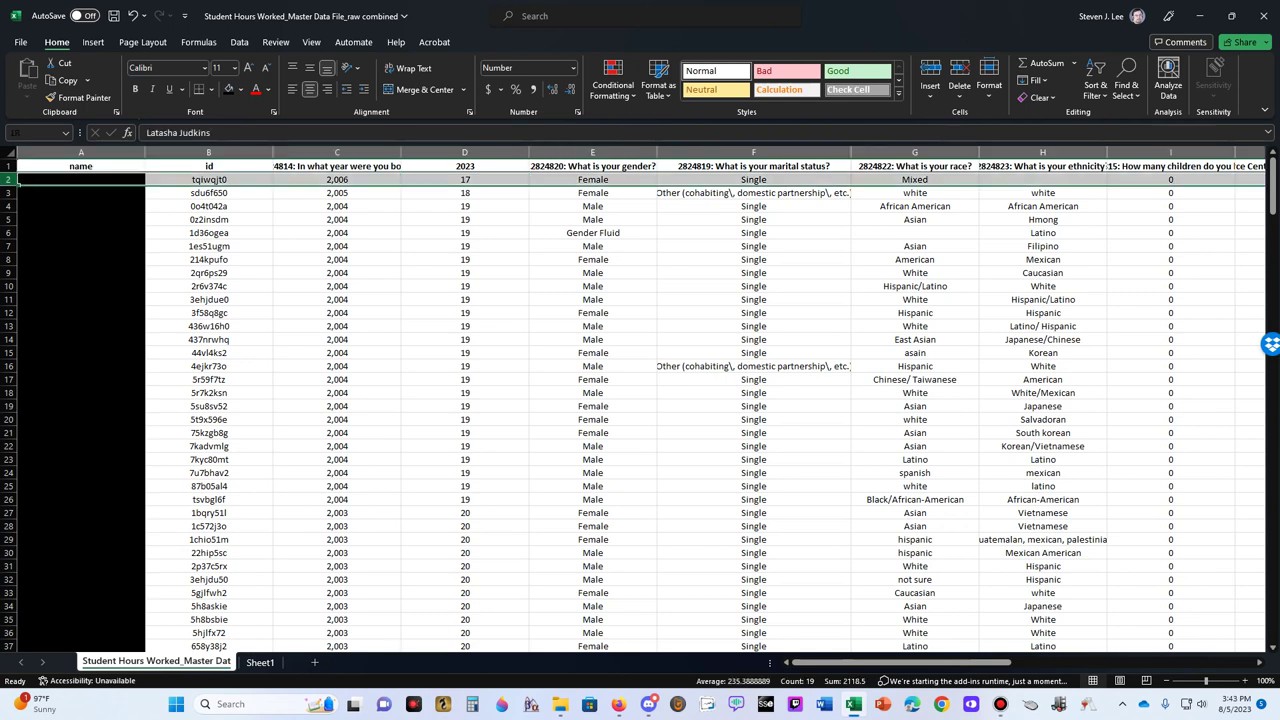
right_click(8, 179)
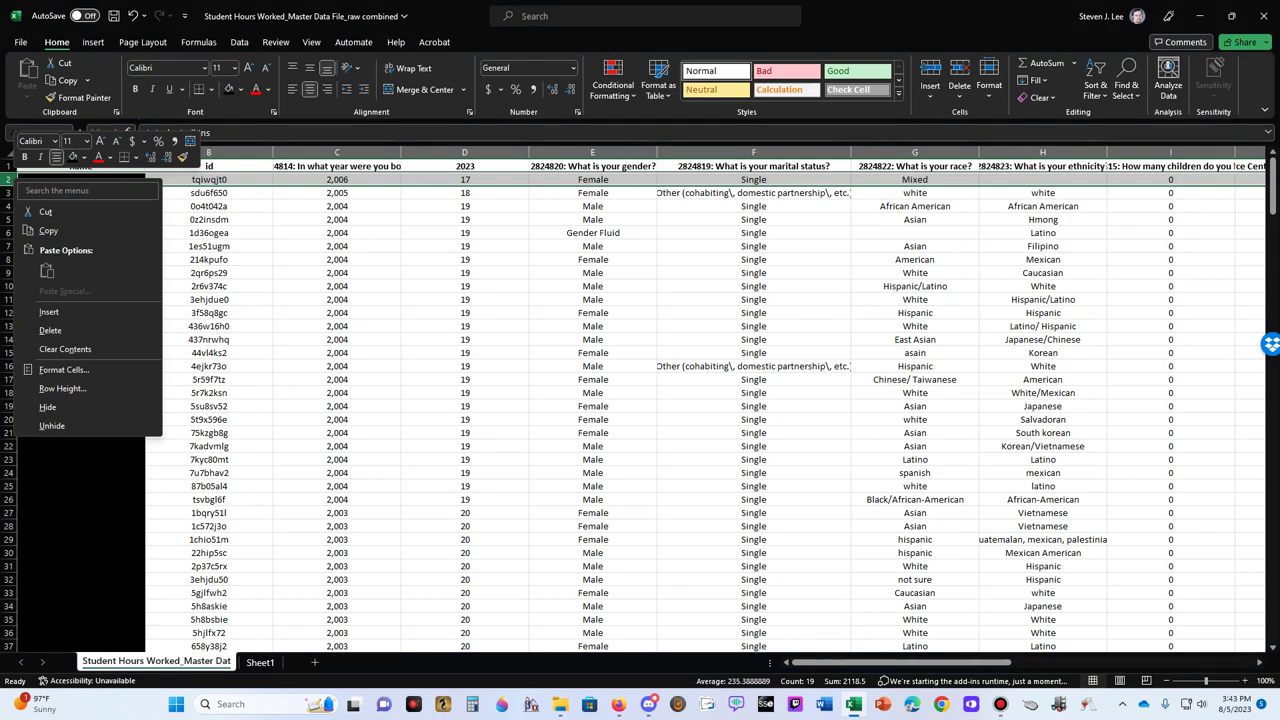
left_click(50, 330)
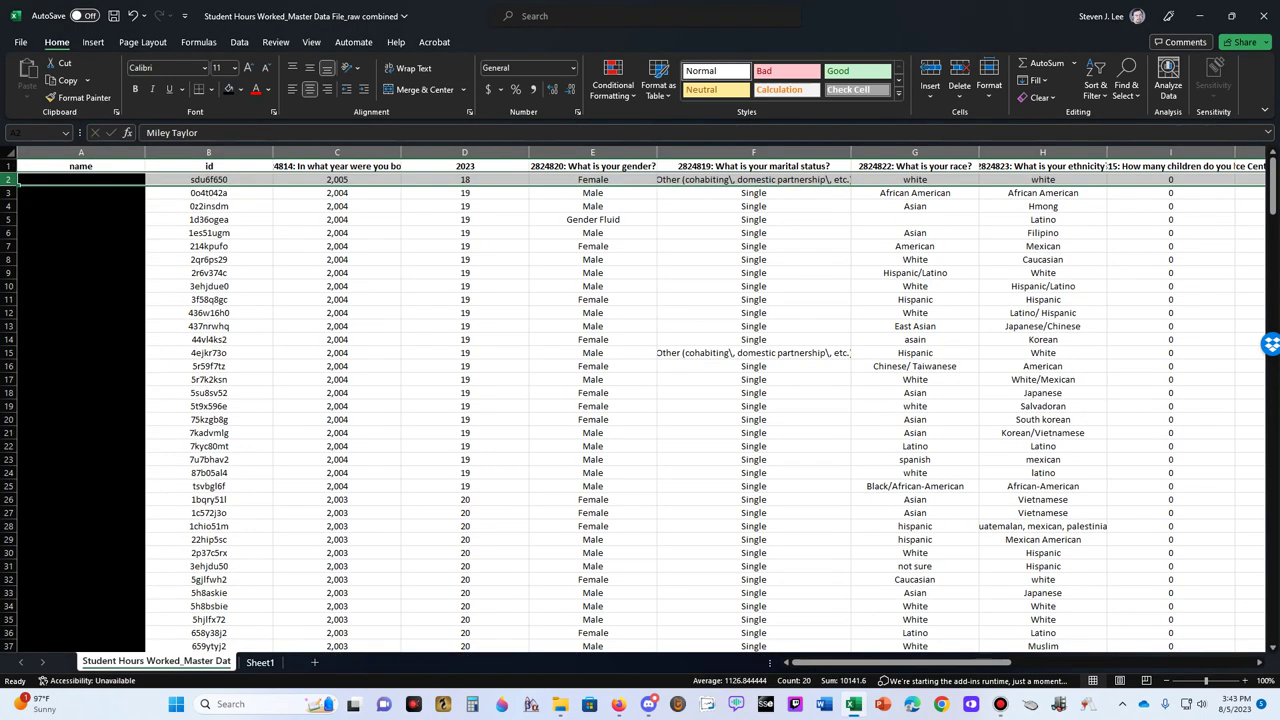
left_click(464, 179)
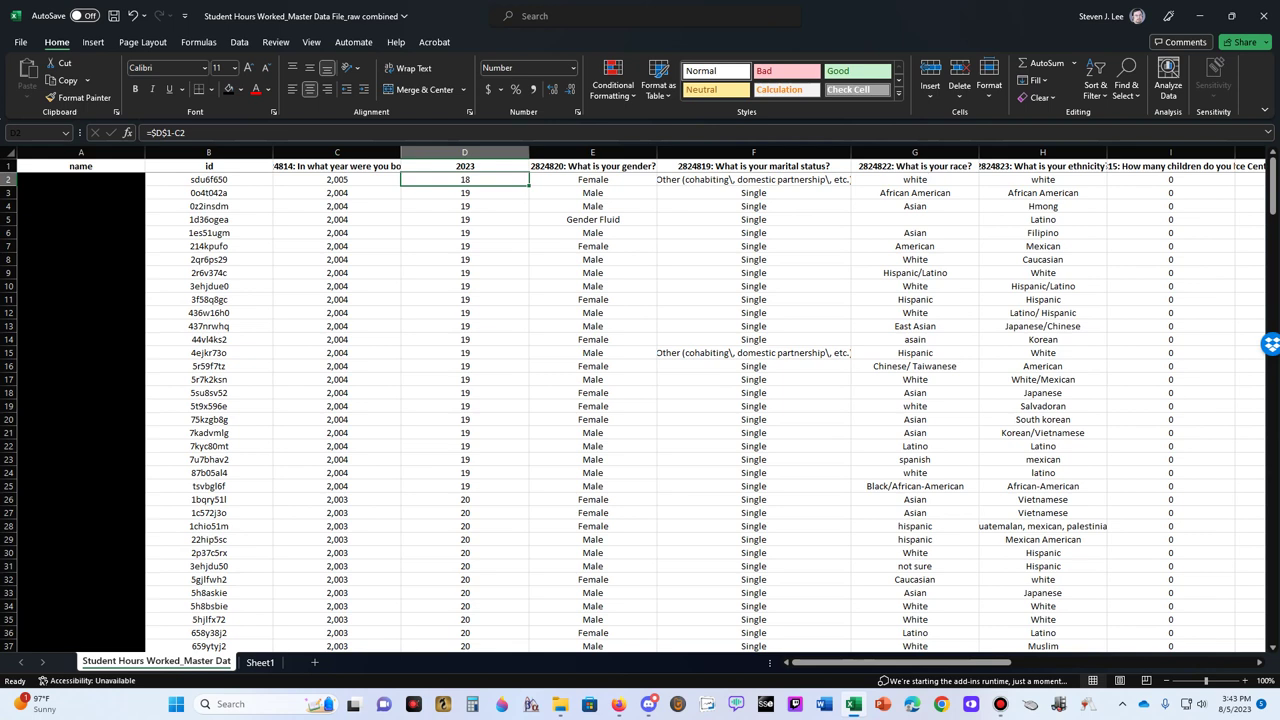
Step: Clear the invalid 2,023 age in D302 for the birth-year-0 respondent
left_click(464, 192)
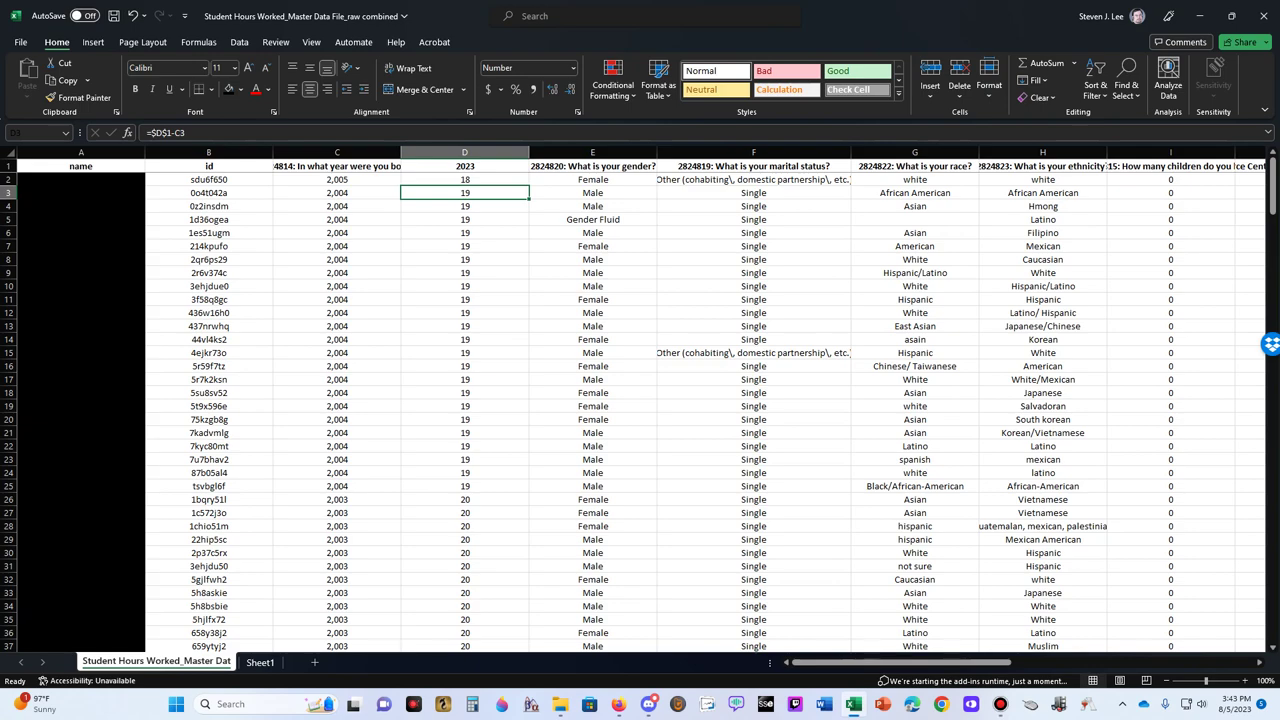
key("Down")
key("Down")
scroll(640, 400, "down", 20)
scroll(640, 400, "up", 20)
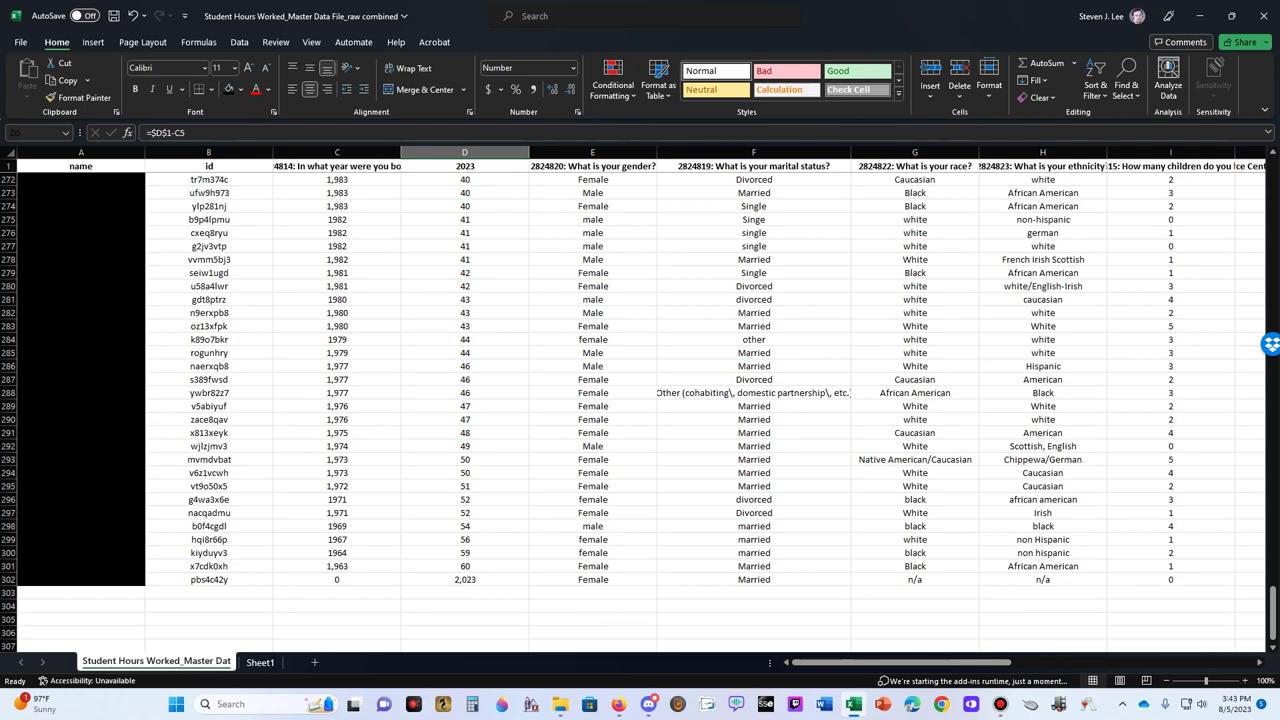
left_click(465, 579)
scroll(760, 553, "up", 20)
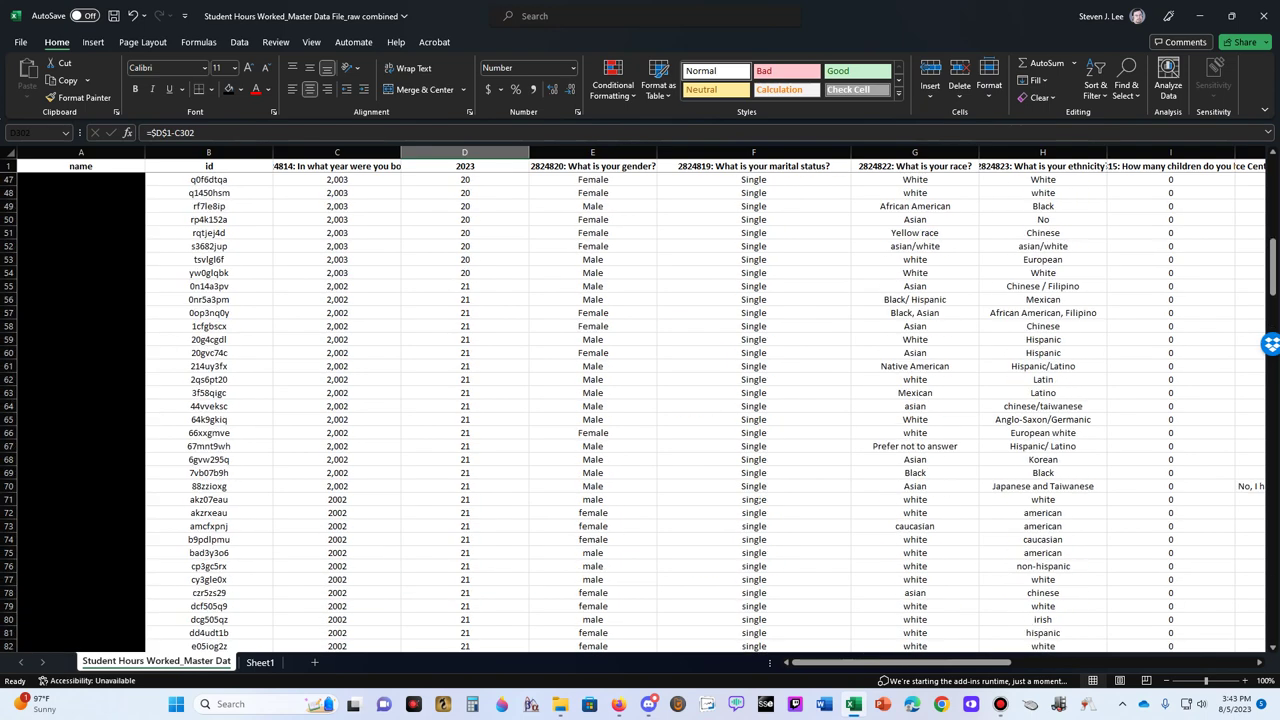
scroll(758, 553, "down", 20)
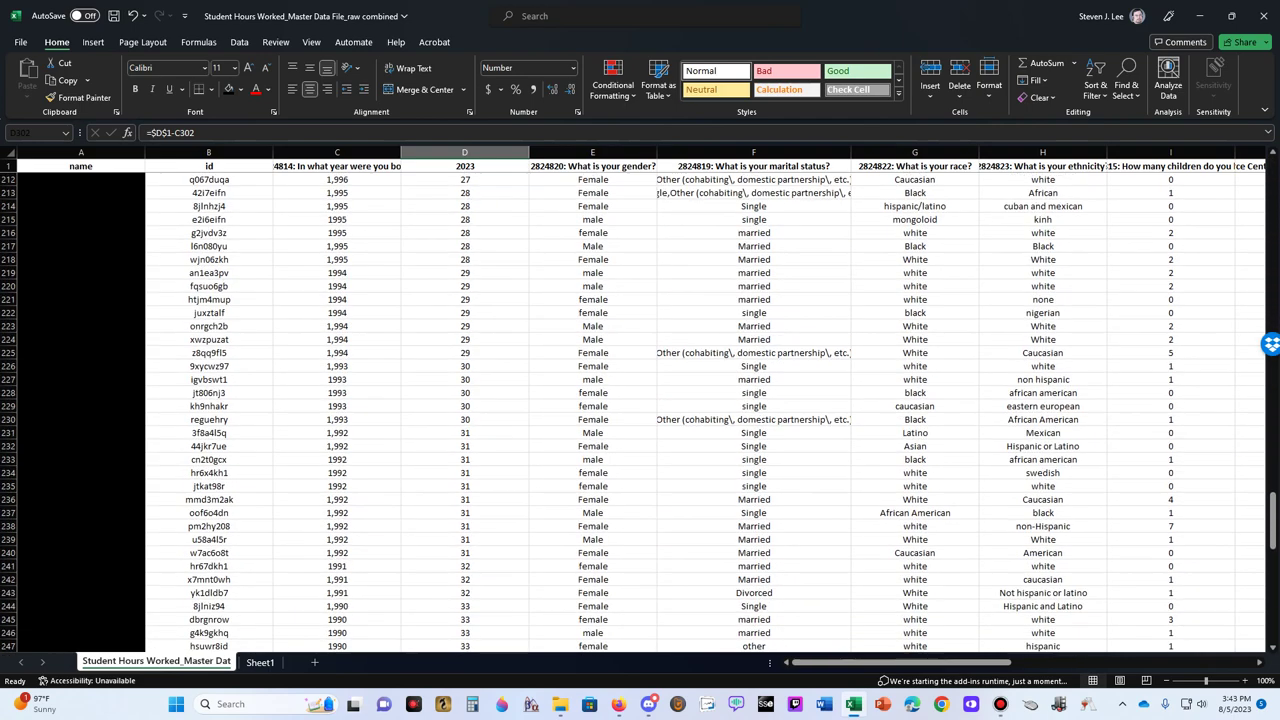
key("Delete")
left_click(464, 419)
scroll(640, 410, "up", 20)
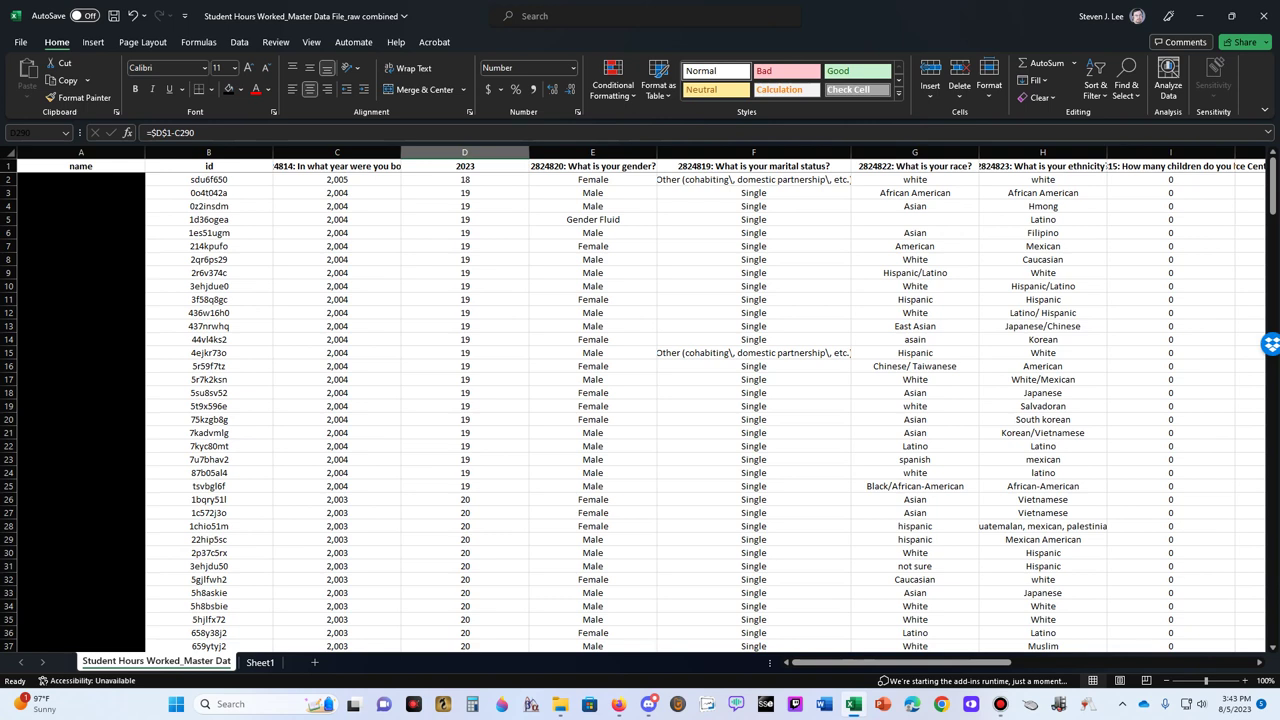
left_click(464, 179)
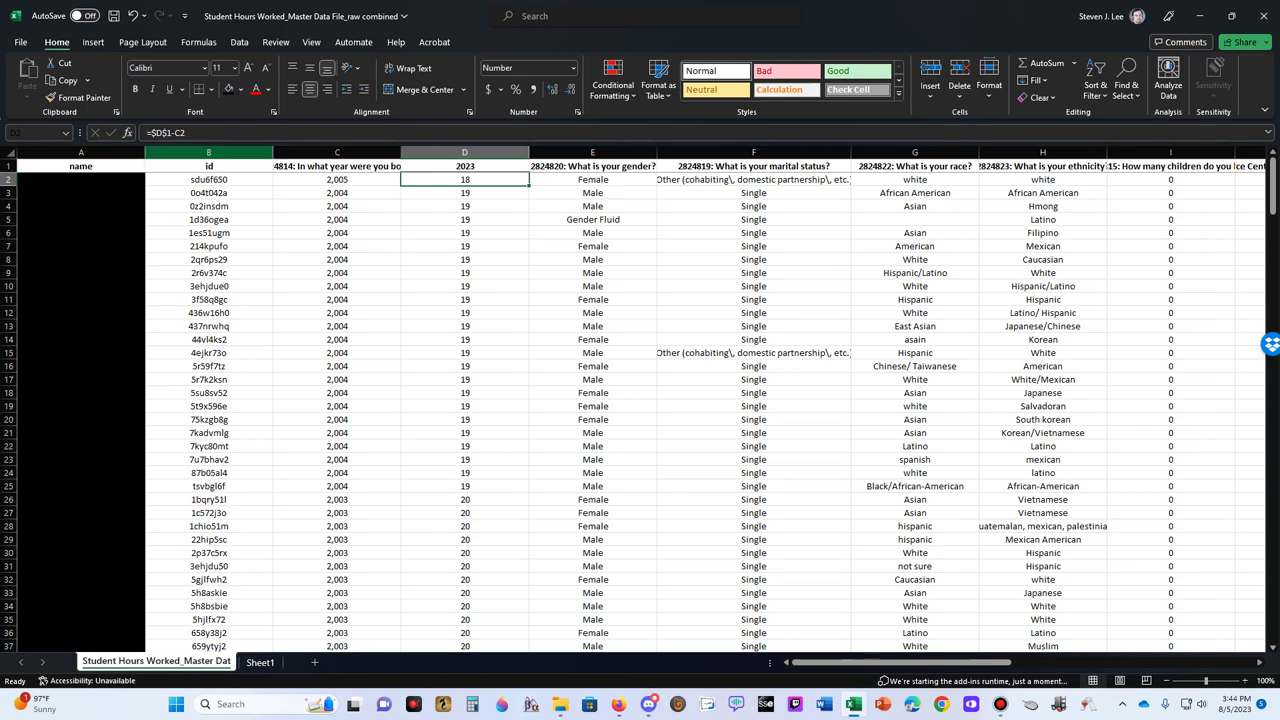
Step: Sort the whole table by column B ids A to Z, expanding the selection
left_click(208, 152)
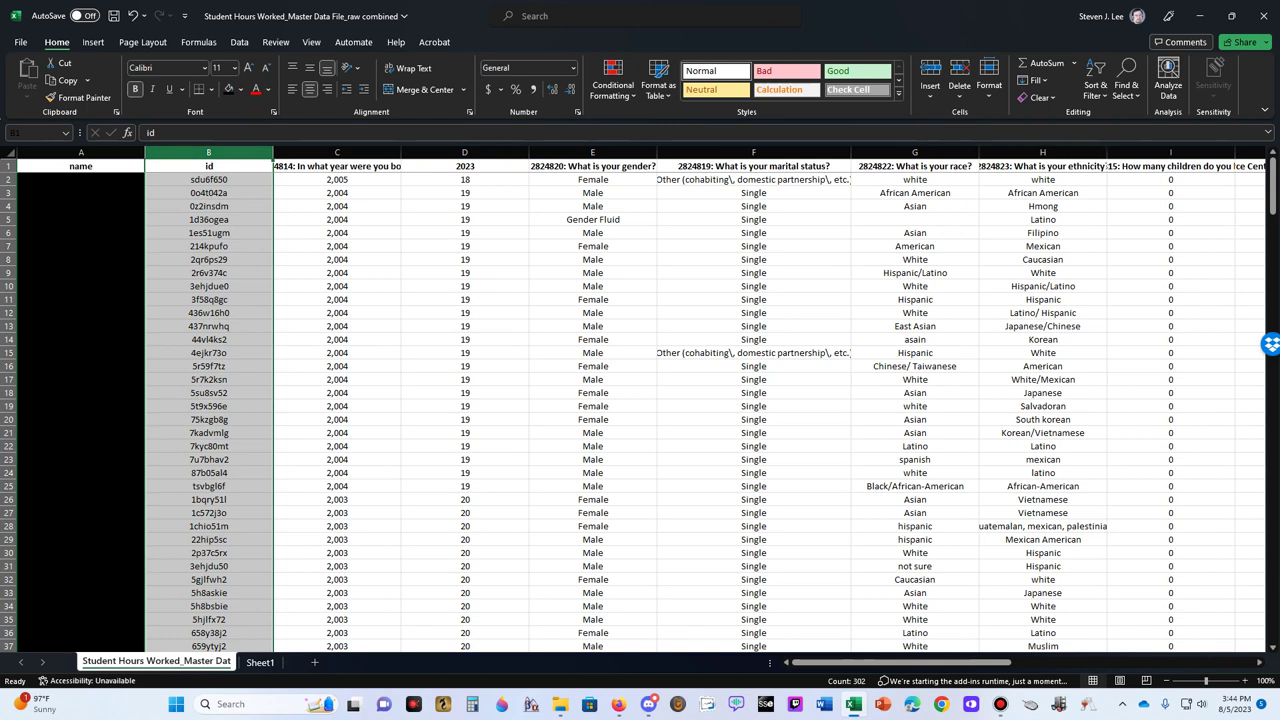
left_click(1095, 80)
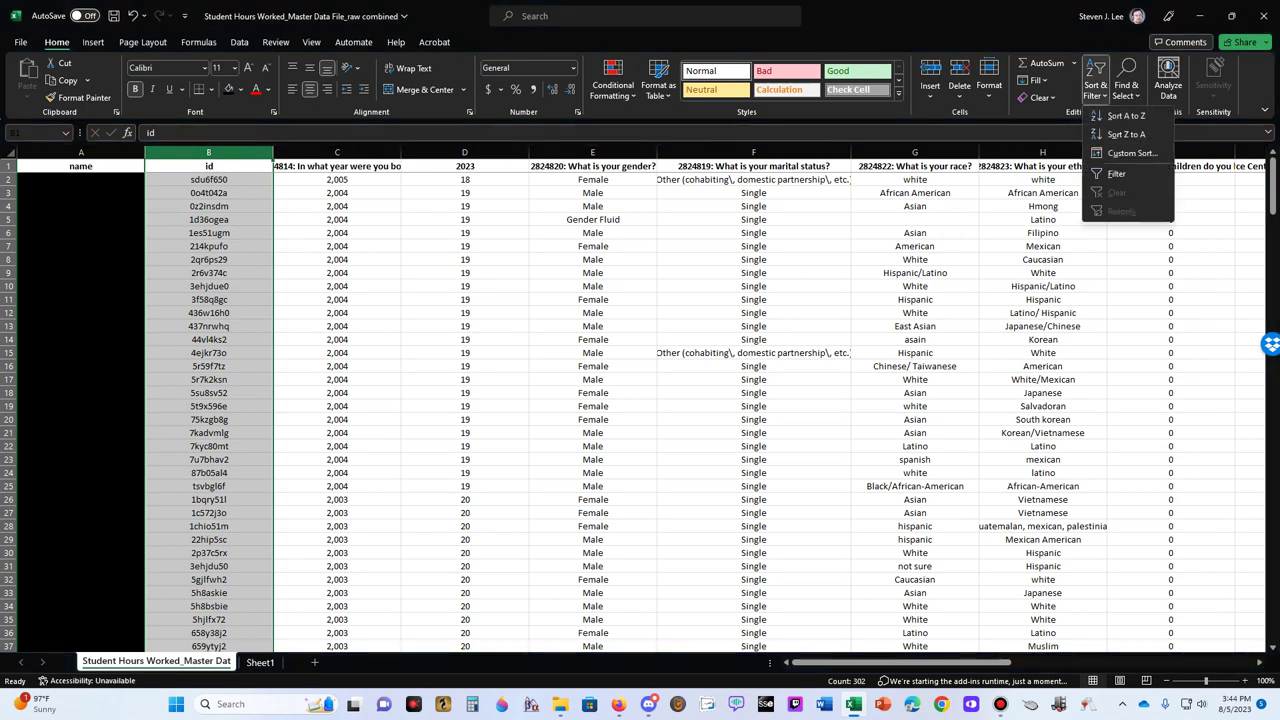
left_click(1112, 117)
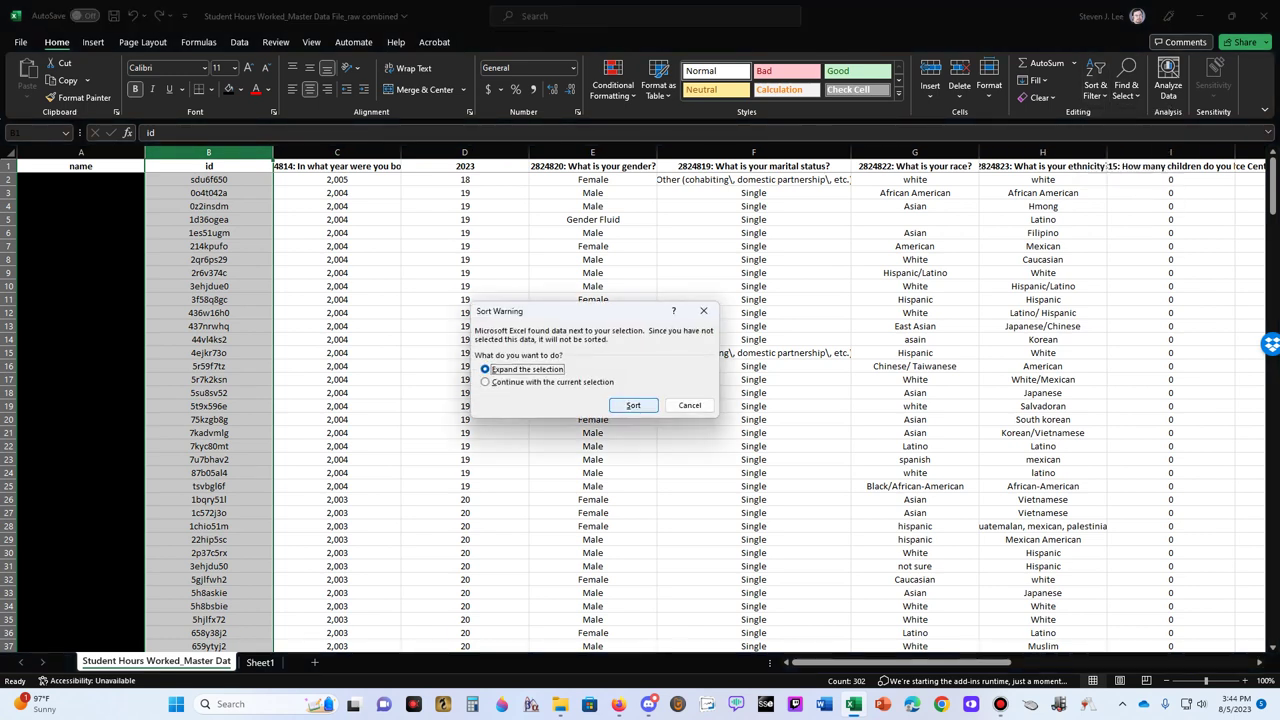
left_click(633, 405)
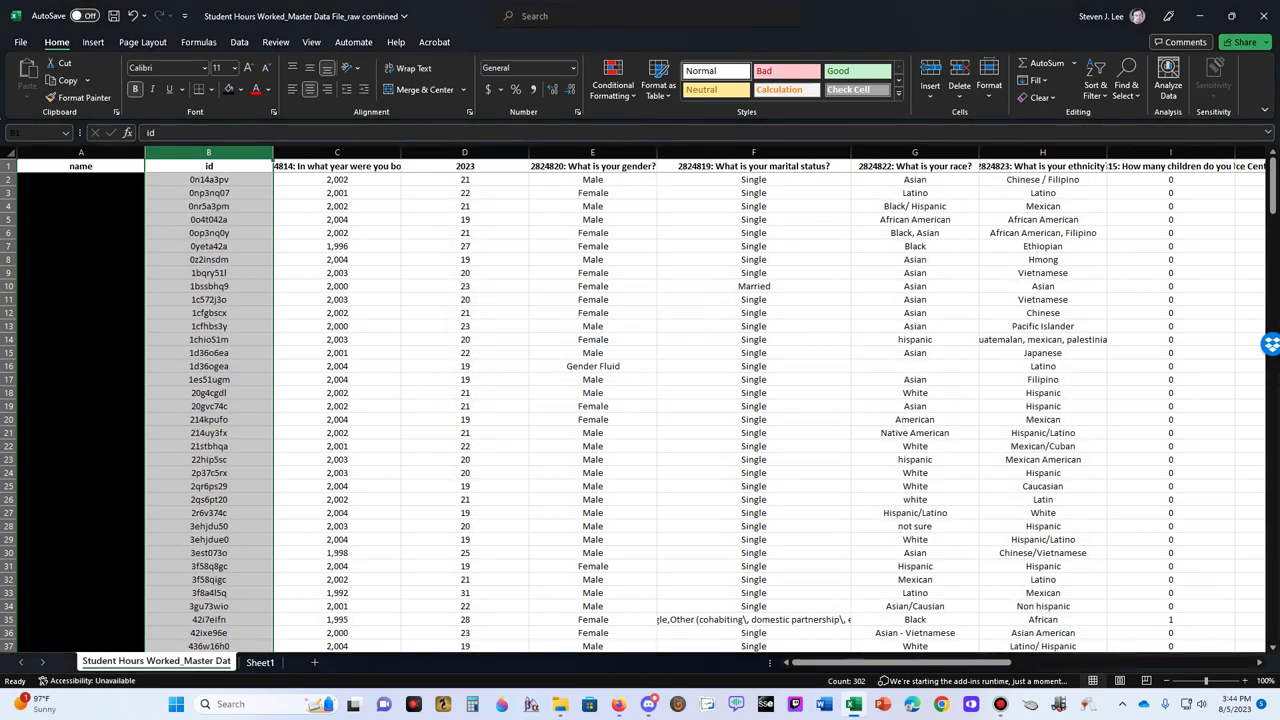
left_click(209, 179)
left_click(464, 179)
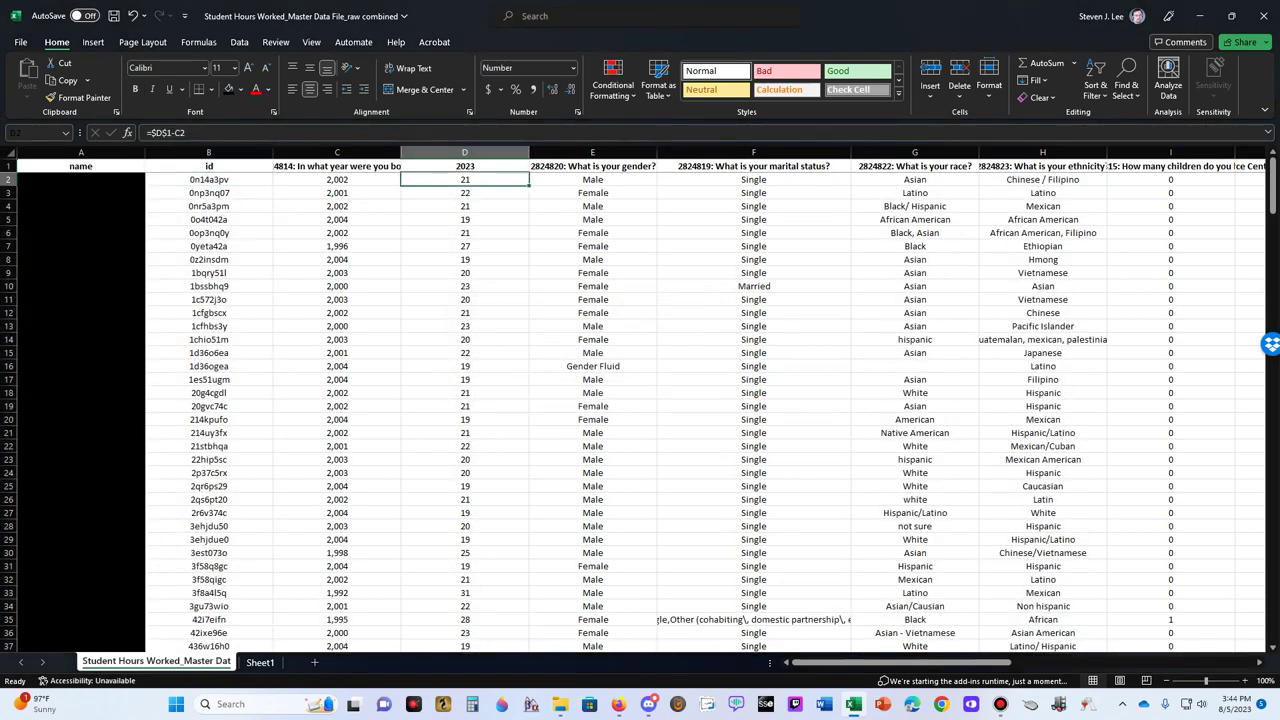